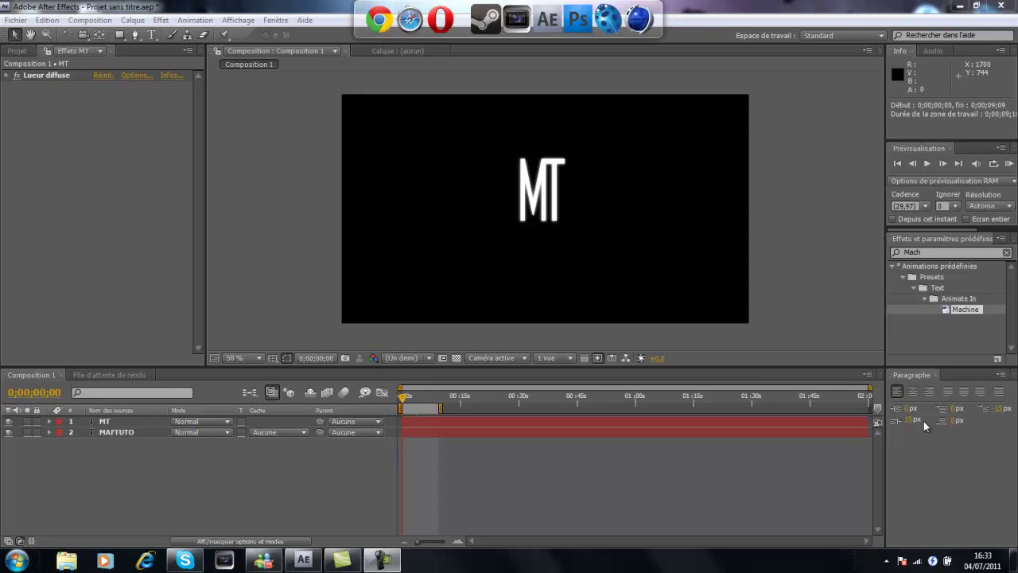
- Preview Composition 1's finished MT and MAFTUTO title animation, then stop playback
{"action": "left_click", "coordinate": [928, 163]}
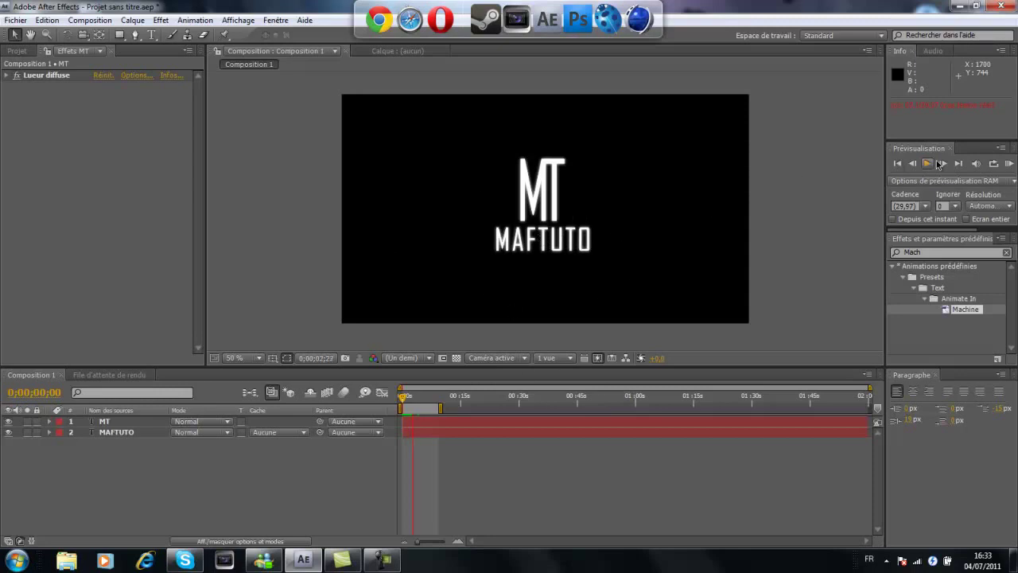
{"action": "key", "text": "space"}
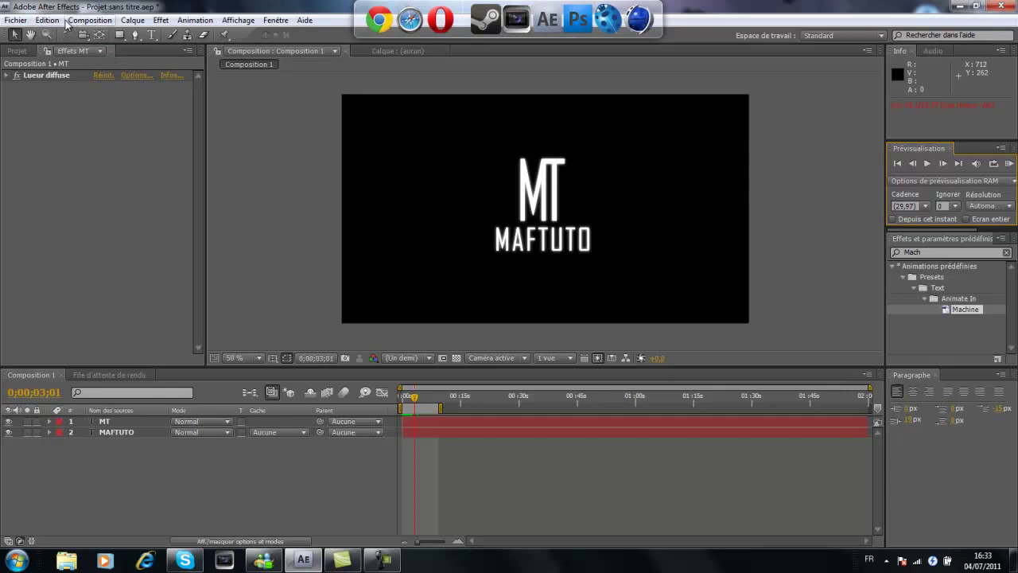
- Create Composition 2 with the HDV/HDTV 720 29.97 preset and a shortened duration
{"action": "left_click", "coordinate": [89, 20]}
{"action": "left_click", "coordinate": [111, 36]}
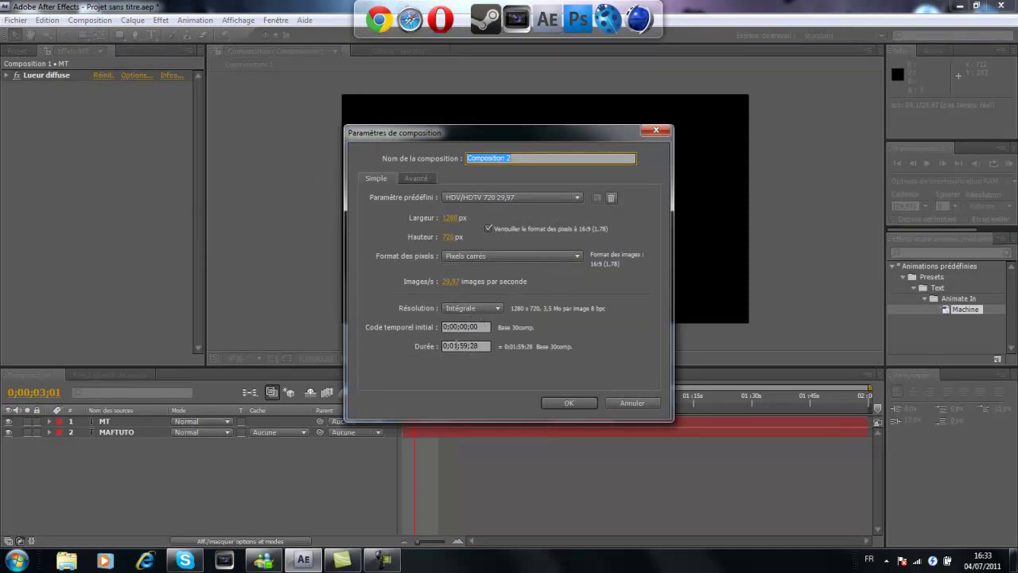
{"action": "left_click", "coordinate": [459, 345]}
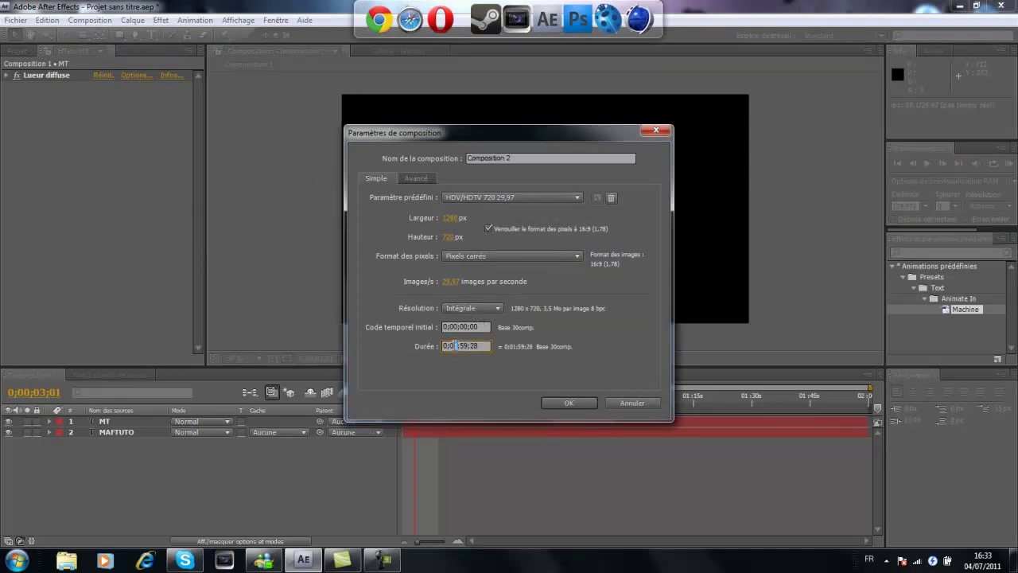
{"action": "type", "text": "0"}
{"action": "key", "text": "BackSpace"}
{"action": "key", "text": "Return"}
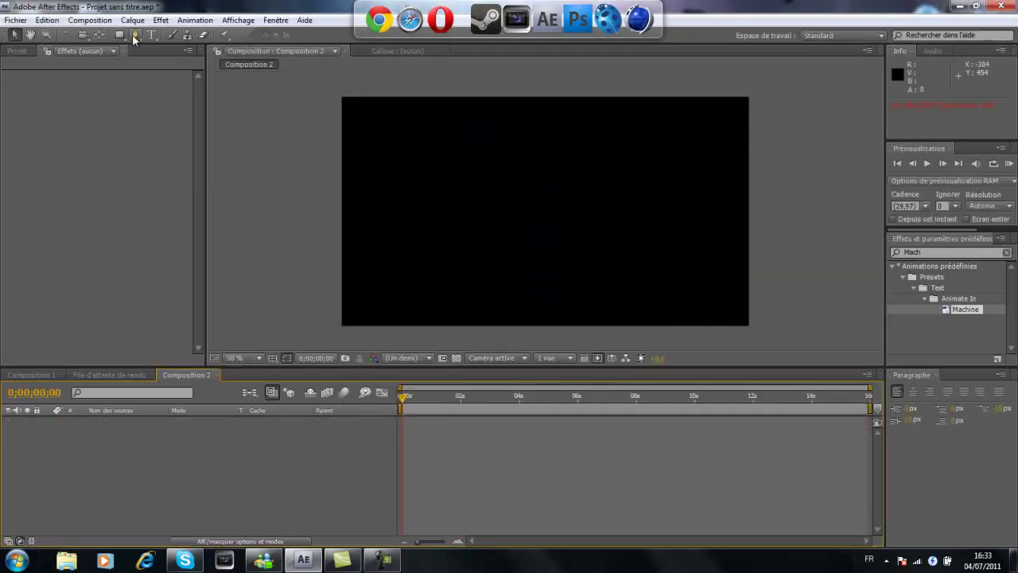
- Create a text layer reading 'MAFTUTO' in the Composition 2 viewer
{"action": "left_click", "coordinate": [151, 34]}
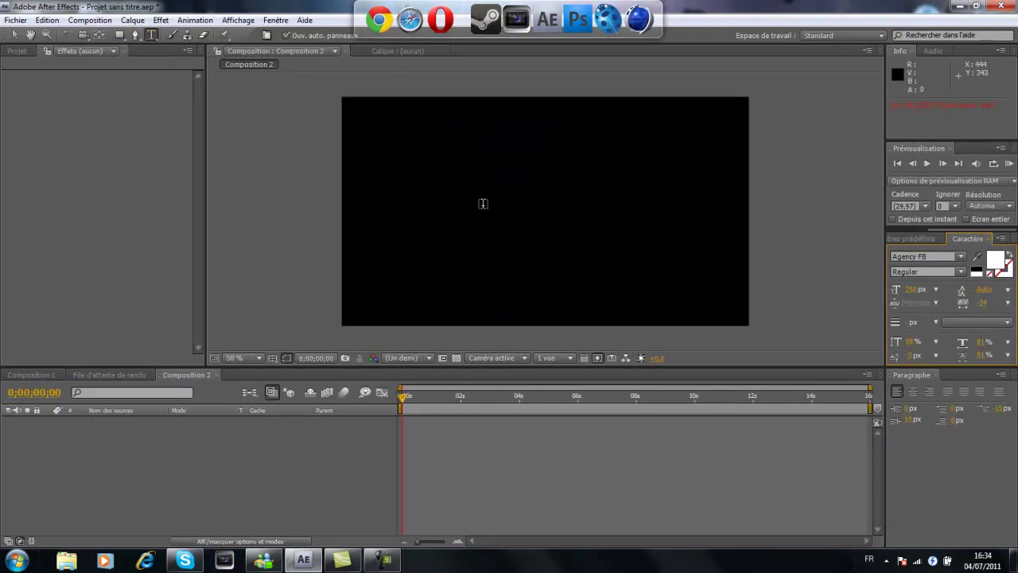
{"action": "left_click", "coordinate": [476, 204]}
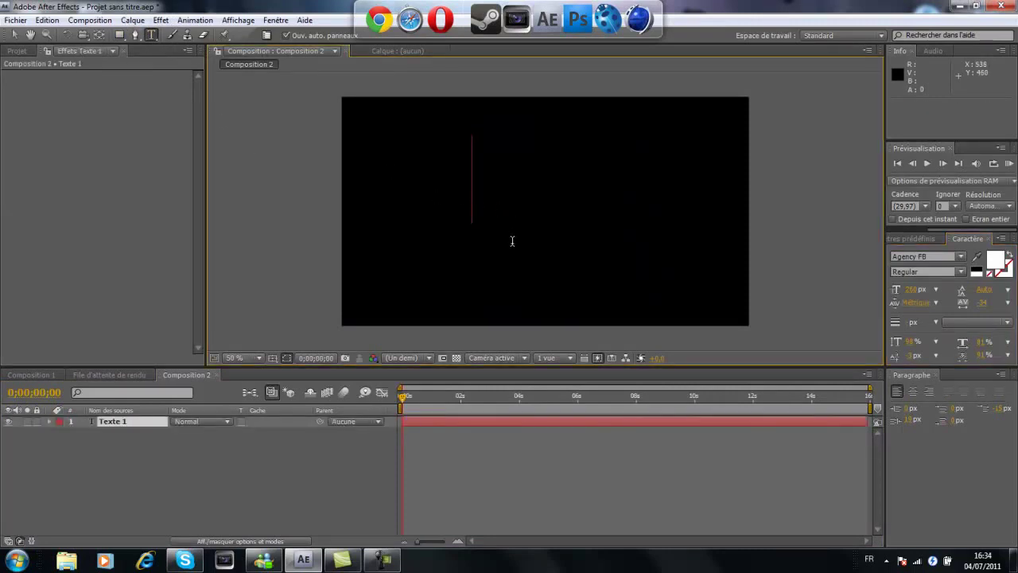
{"action": "type", "text": "M"}
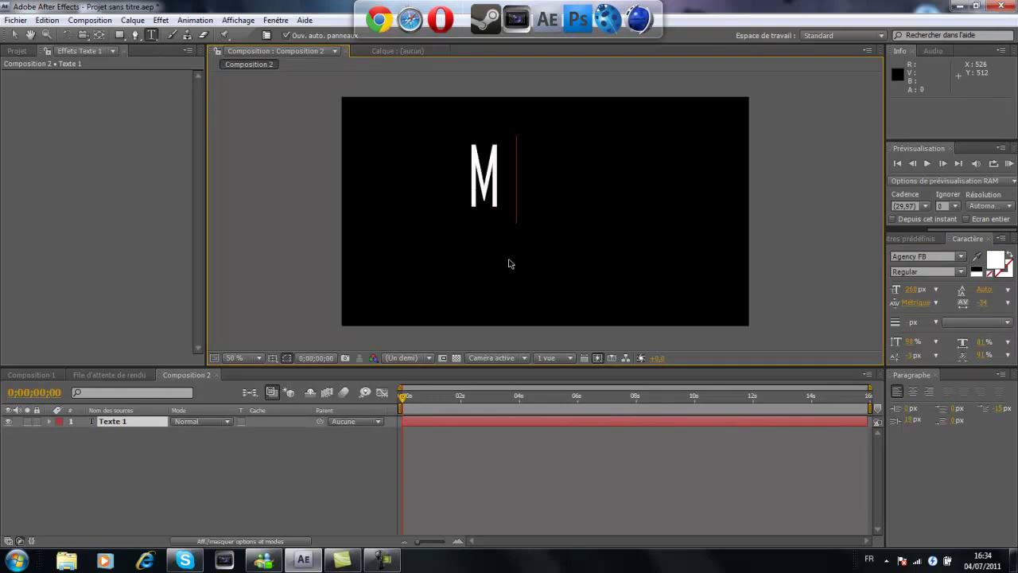
{"action": "type", "text": "AF"}
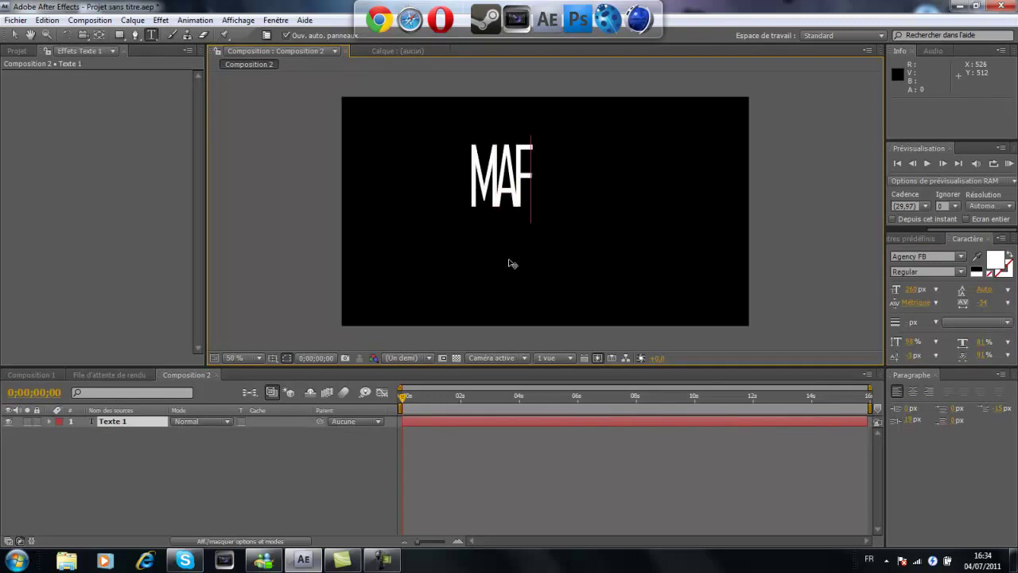
{"action": "type", "text": "TUTO"}
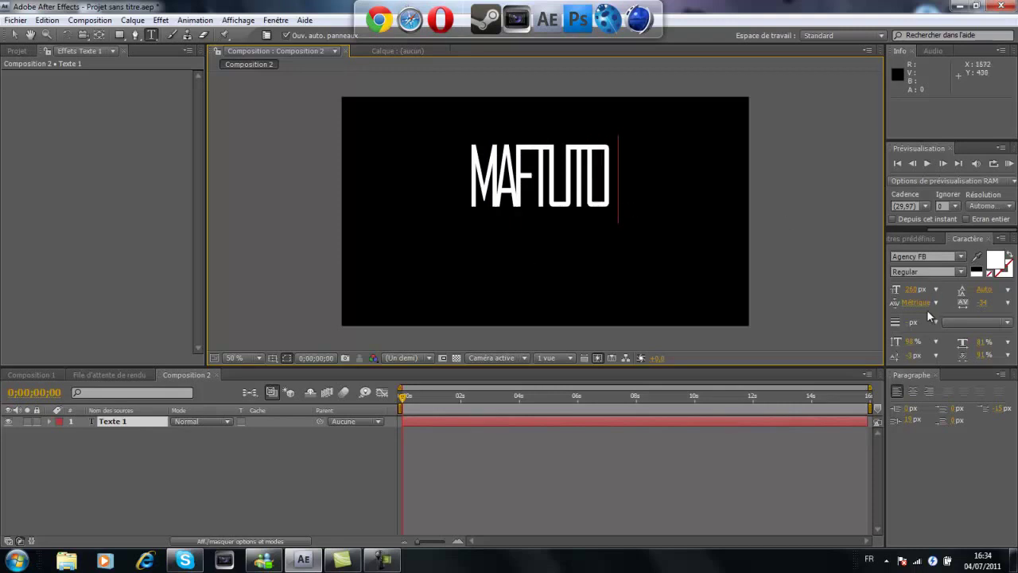
- Set MAFTUTO's tracking to 14, vertical scale to 89 and horizontal scale to 57
{"action": "left_click", "coordinate": [980, 302]}
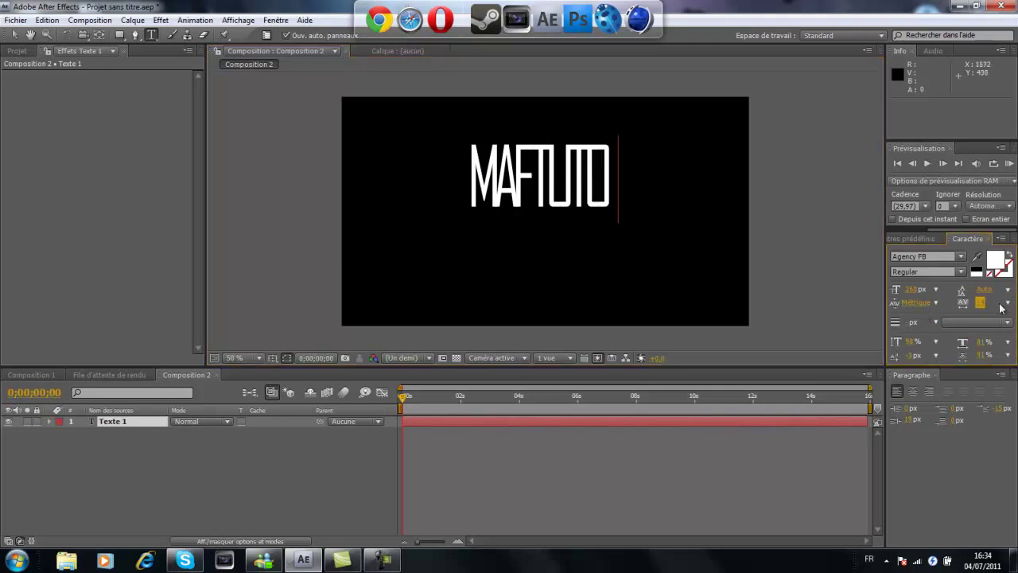
{"action": "type", "text": "14"}
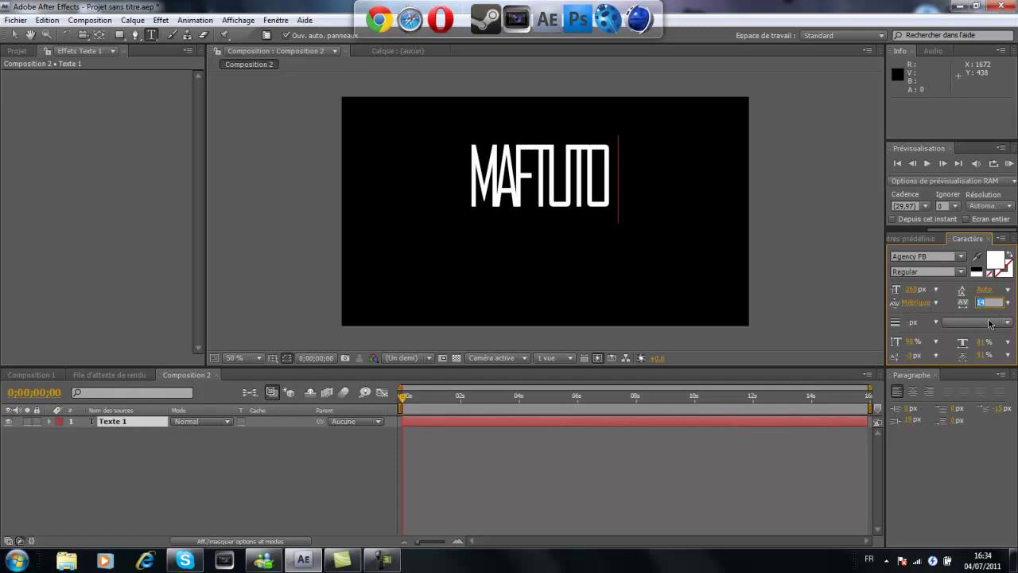
{"action": "type", "text": "0"}
{"action": "left_click", "coordinate": [946, 422]}
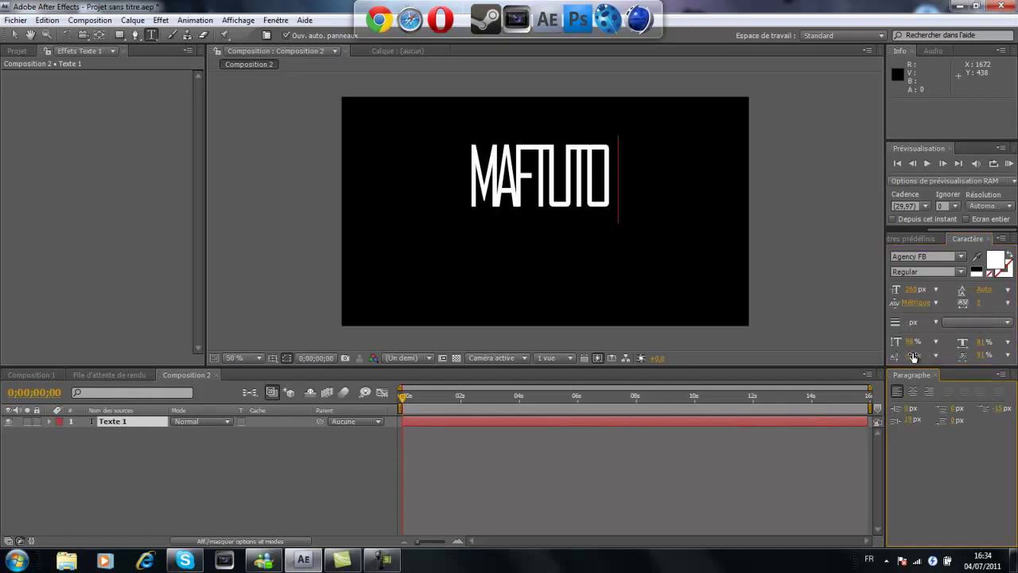
{"action": "left_click", "coordinate": [913, 355]}
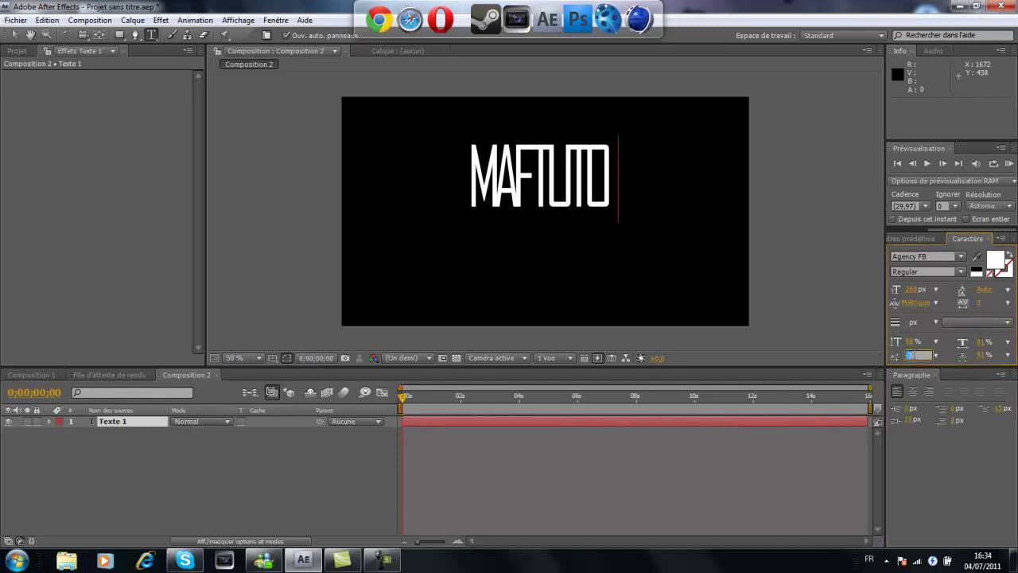
{"action": "left_click", "coordinate": [815, 338]}
{"action": "left_click", "coordinate": [914, 342]}
{"action": "type", "text": "89"}
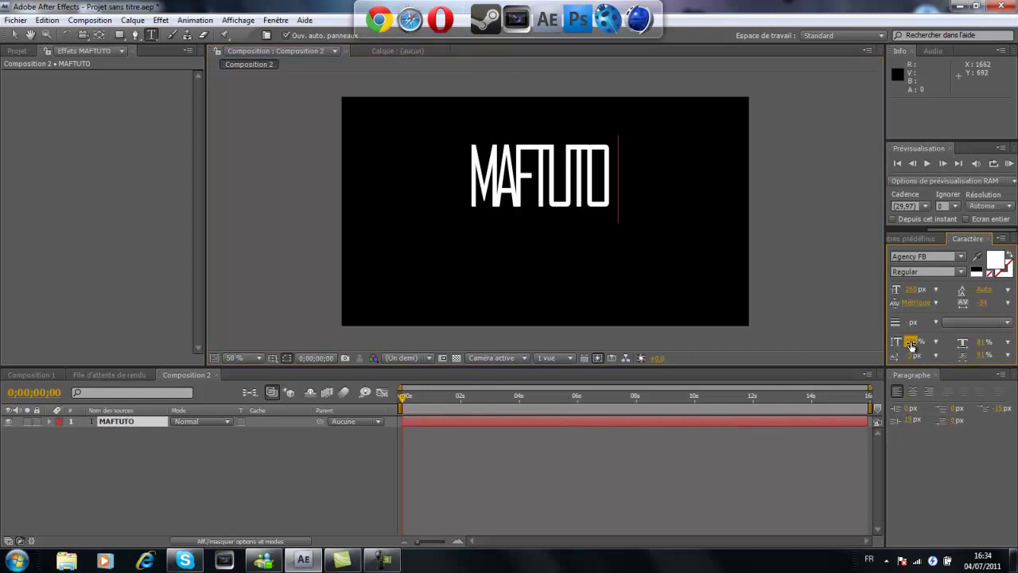
{"action": "left_click", "coordinate": [986, 342]}
{"action": "type", "text": "57"}
{"action": "key", "text": "Tab"}
- Select all the MAFTUTO text and reset its tracking to 0
{"action": "left_click", "coordinate": [919, 290]}
{"action": "key", "text": "ctrl+a"}
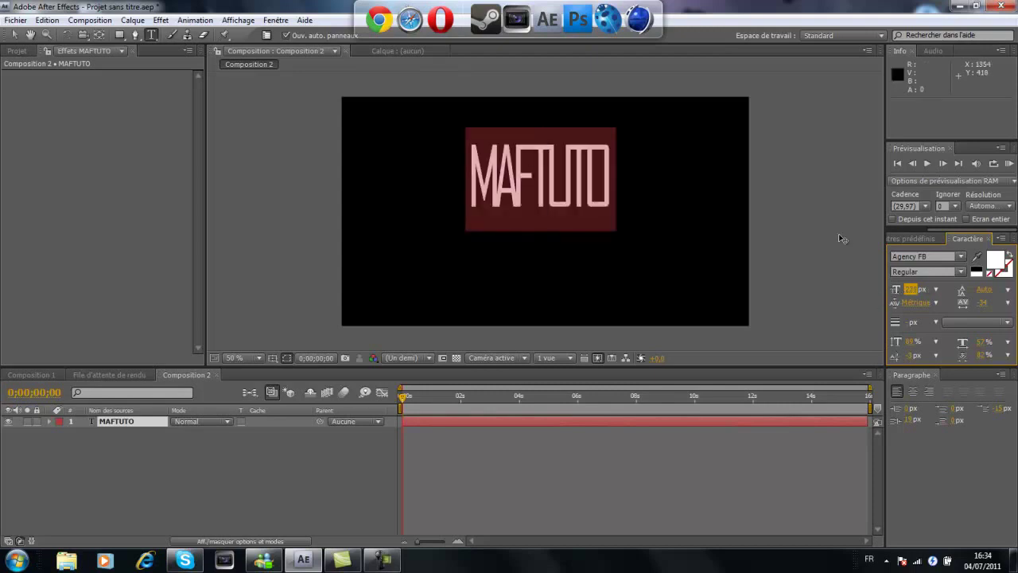
{"action": "left_click", "coordinate": [985, 302]}
{"action": "type", "text": "0"}
{"action": "key", "text": "Return"}
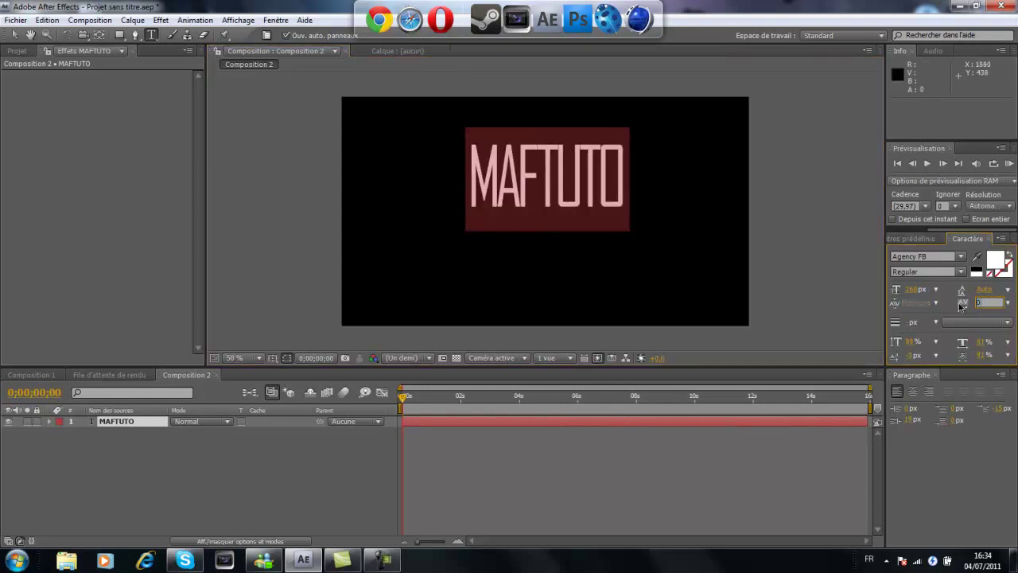
- Move the MAFTUTO title slightly lower in the frame and reselect its layer
{"action": "left_click", "coordinate": [14, 35]}
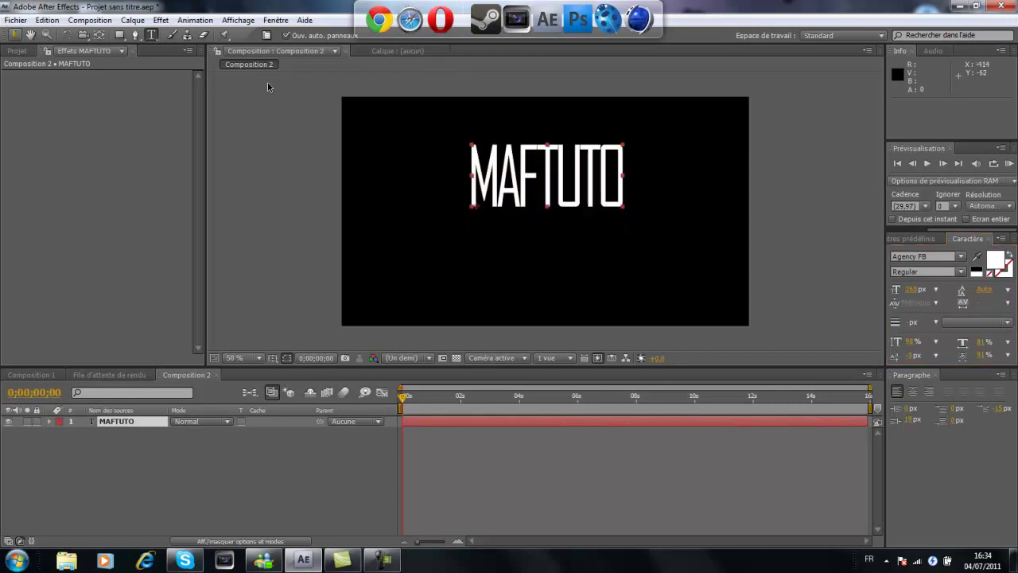
{"action": "left_click_drag", "start_coordinate": [575, 163], "coordinate": [572, 198]}
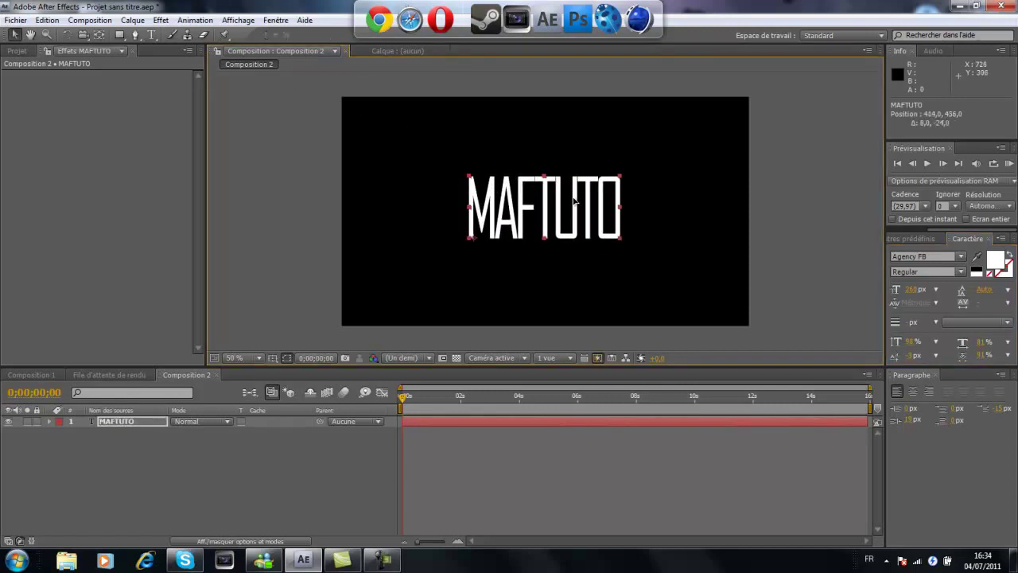
{"action": "left_click", "coordinate": [231, 477]}
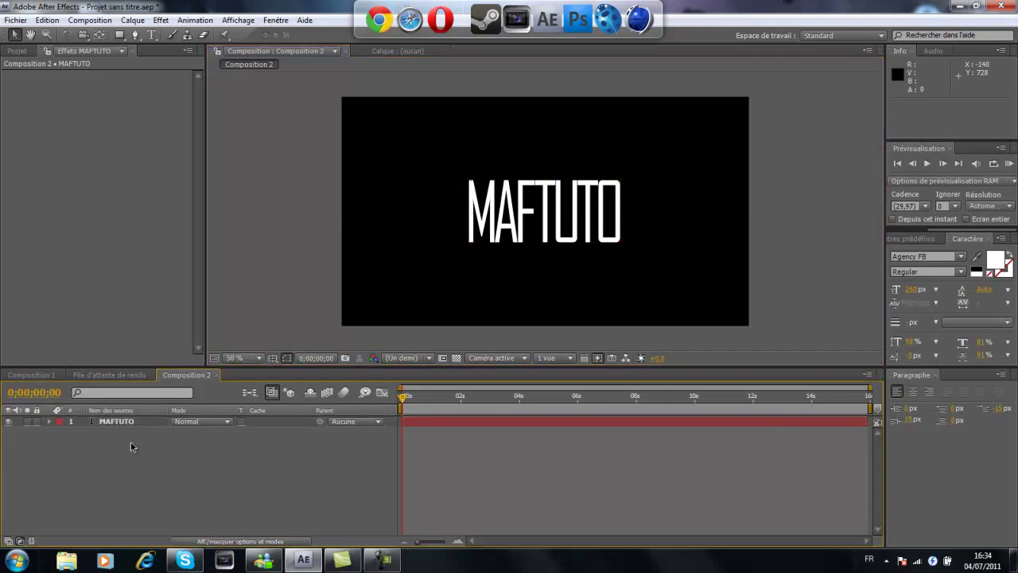
{"action": "left_click", "coordinate": [115, 421]}
- Search the Effects & Presets list for 'Machine' and select the Machine preset
{"action": "left_click", "coordinate": [913, 239]}
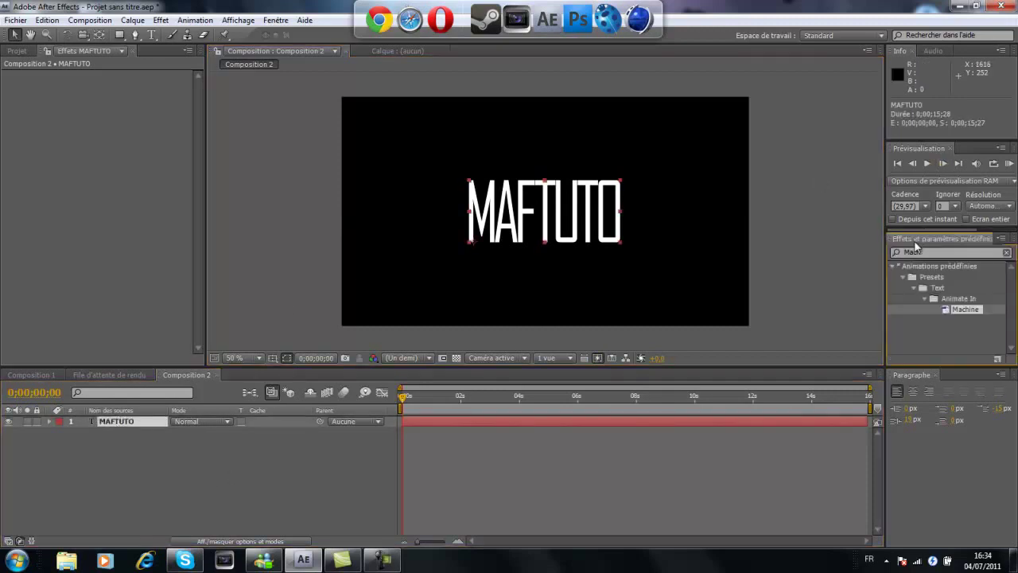
{"action": "left_click", "coordinate": [924, 250]}
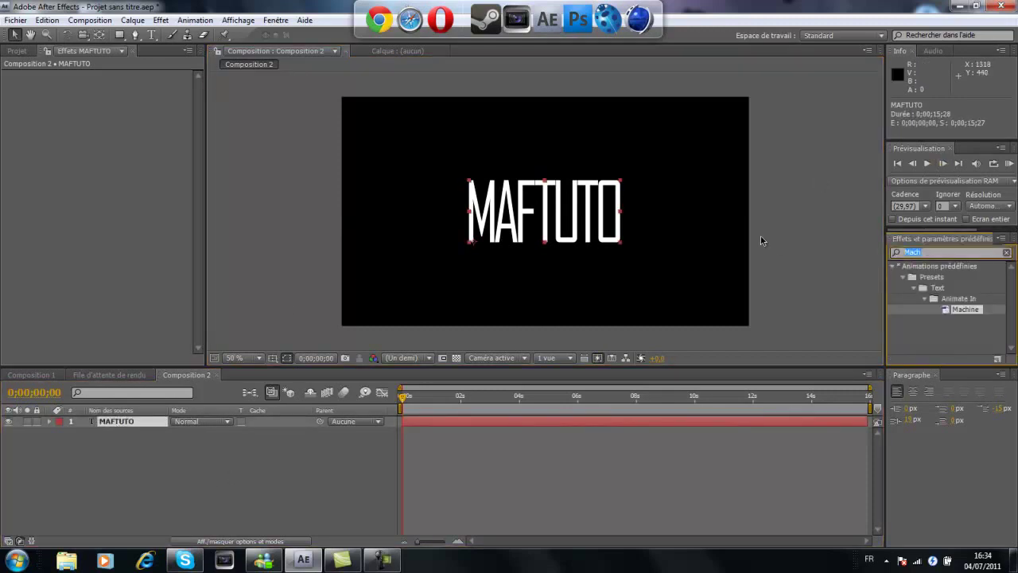
{"action": "key", "text": "BackSpace"}
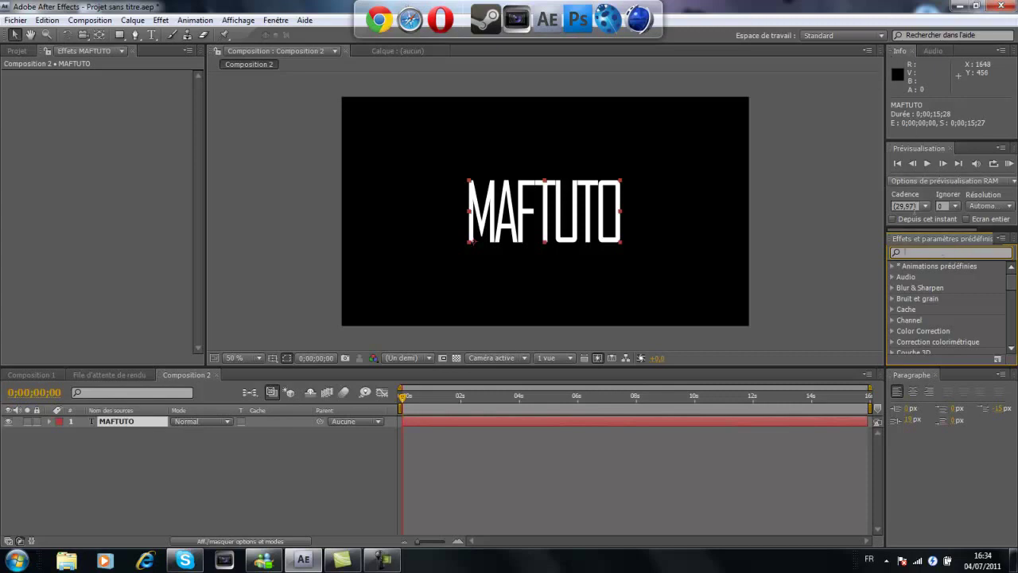
{"action": "type", "text": "Machine"}
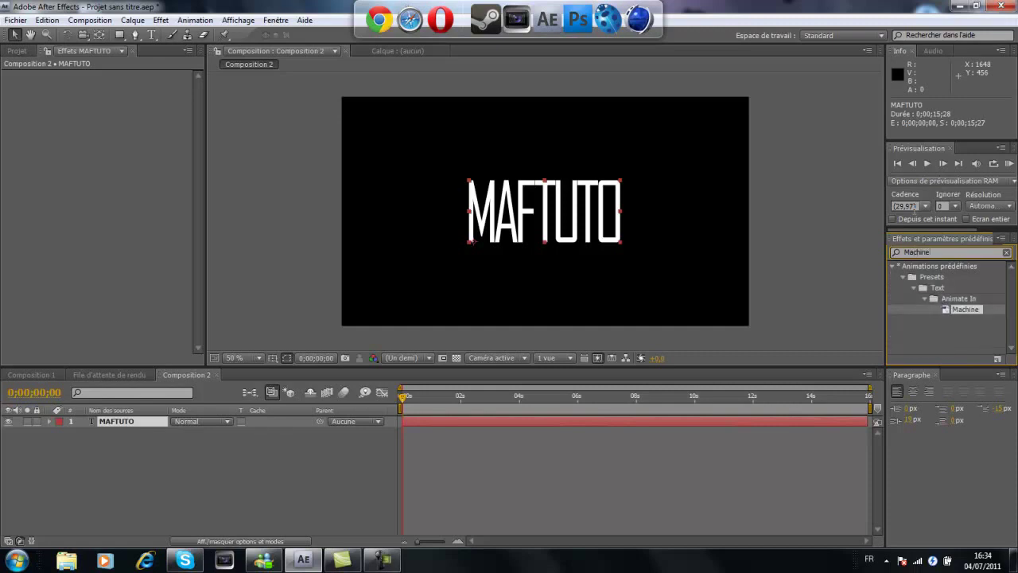
{"action": "left_click", "coordinate": [966, 309]}
- Reselect the MAFTUTO layer, closing the Effect menu without choosing an effect
{"action": "left_click", "coordinate": [161, 20]}
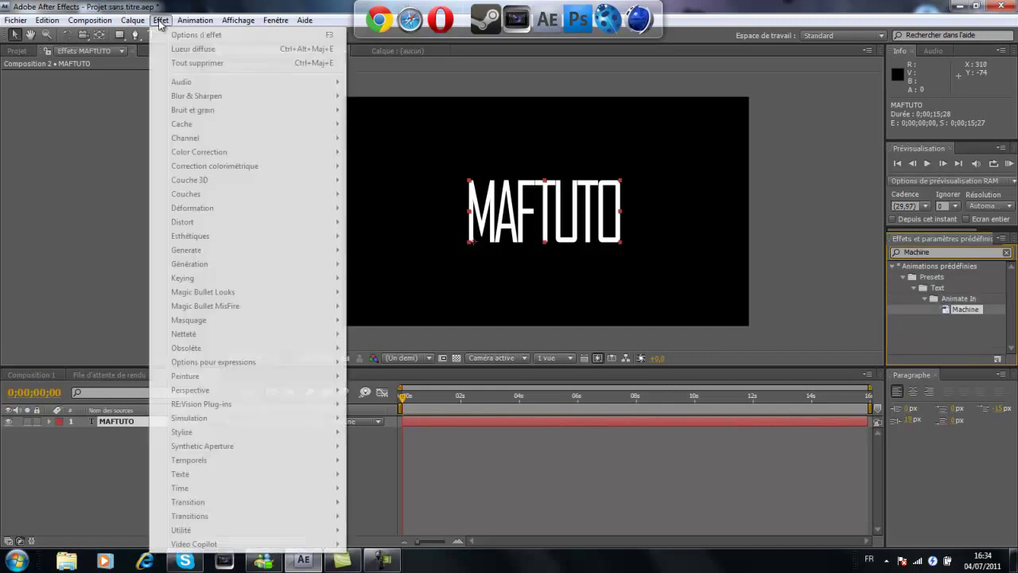
{"action": "left_click", "coordinate": [96, 357]}
{"action": "left_click", "coordinate": [126, 420]}
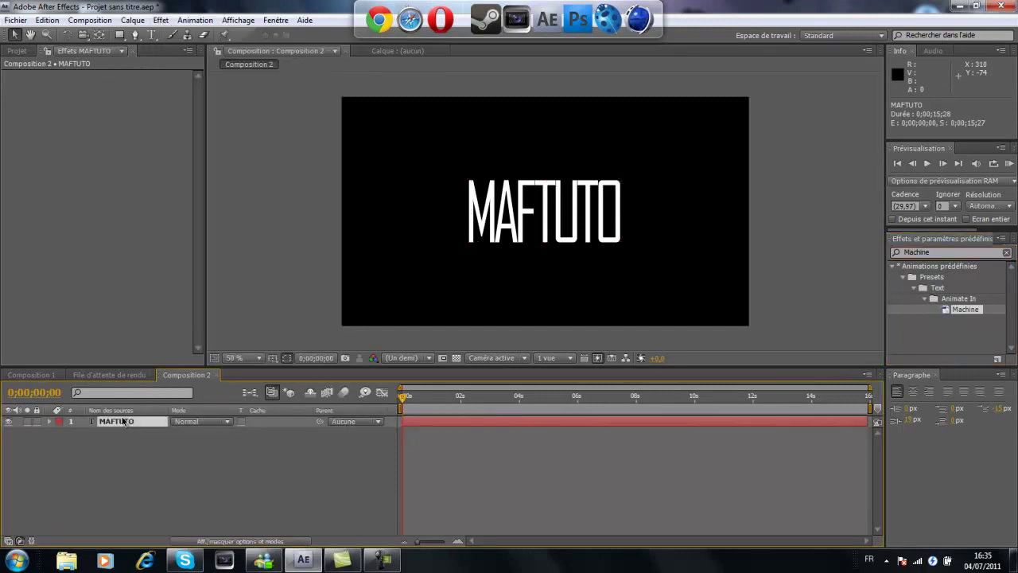
{"action": "left_click", "coordinate": [161, 20]}
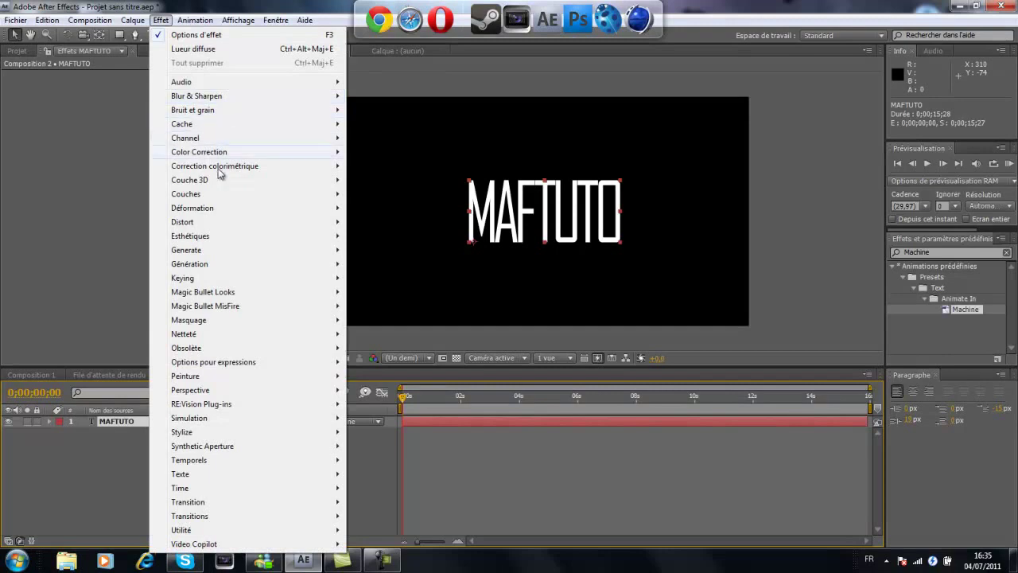
{"action": "left_click", "coordinate": [159, 19]}
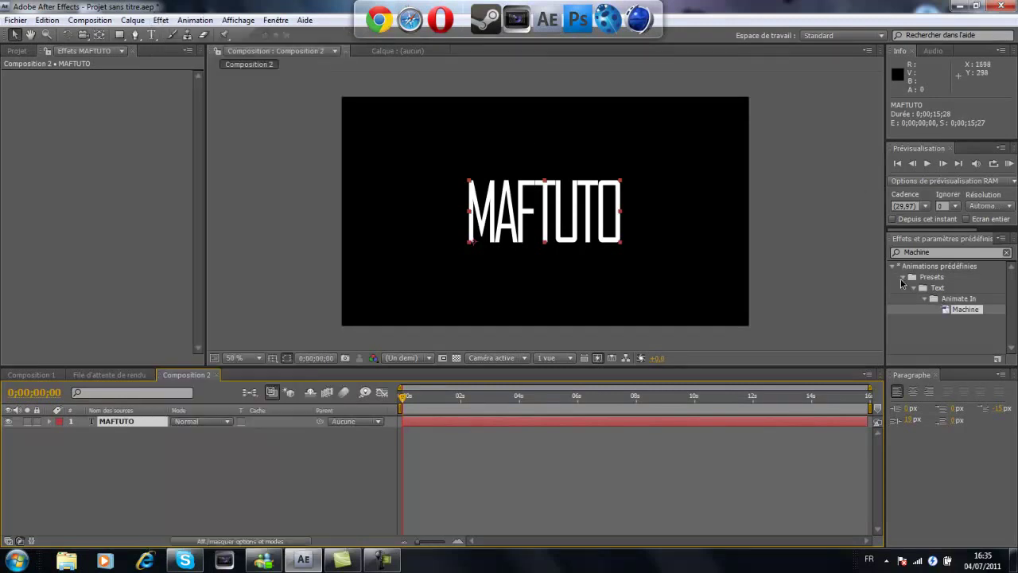
- Reopen the Presets folder and scroll to the Machine text preset
{"action": "left_click", "coordinate": [902, 278]}
{"action": "left_click", "coordinate": [902, 278]}
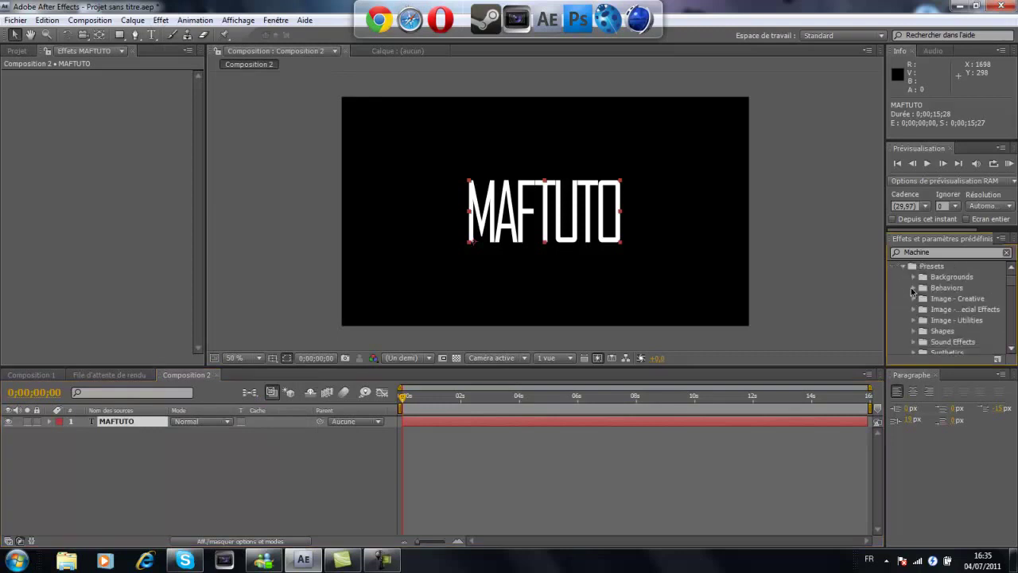
{"action": "scroll", "coordinate": [919, 280], "scroll_direction": "down", "scroll_amount": 3}
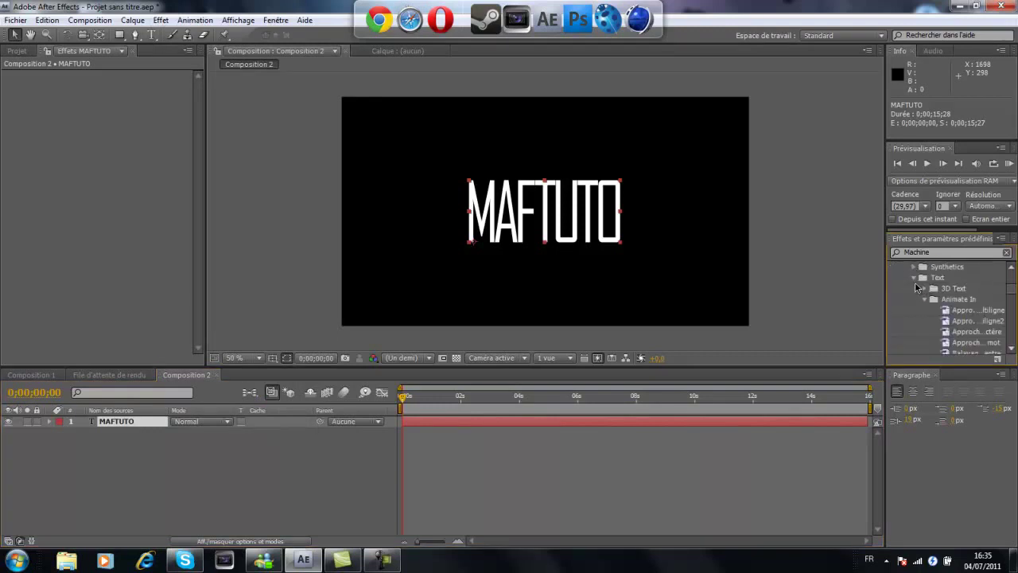
{"action": "scroll", "coordinate": [920, 296], "scroll_direction": "down", "scroll_amount": 5}
{"action": "scroll", "coordinate": [921, 297], "scroll_direction": "down", "scroll_amount": 5}
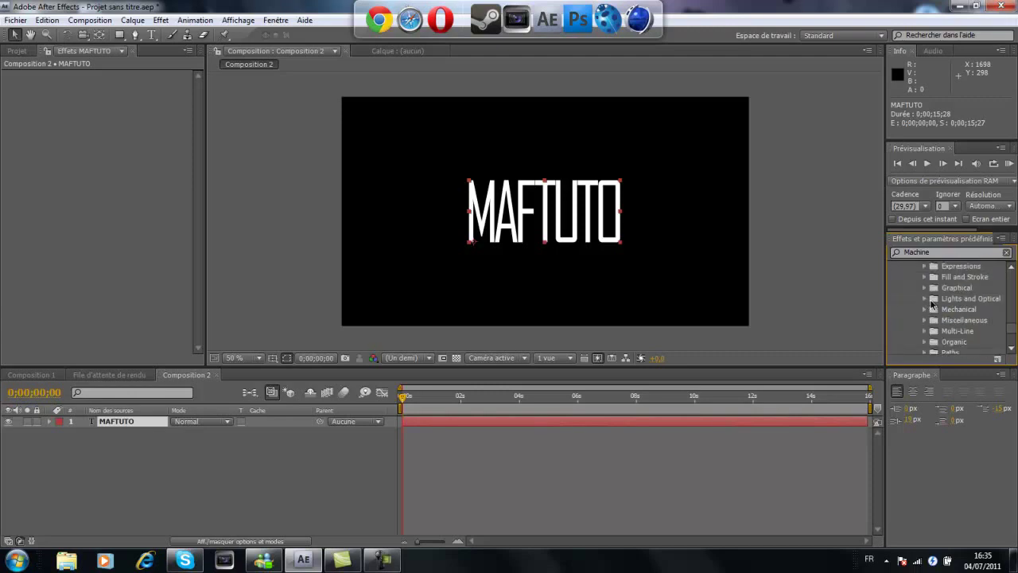
{"action": "scroll", "coordinate": [935, 305], "scroll_direction": "down", "scroll_amount": 5}
{"action": "scroll", "coordinate": [934, 301], "scroll_direction": "up", "scroll_amount": 3}
{"action": "scroll", "coordinate": [936, 301], "scroll_direction": "up", "scroll_amount": 3}
{"action": "scroll", "coordinate": [936, 301], "scroll_direction": "up", "scroll_amount": 3}
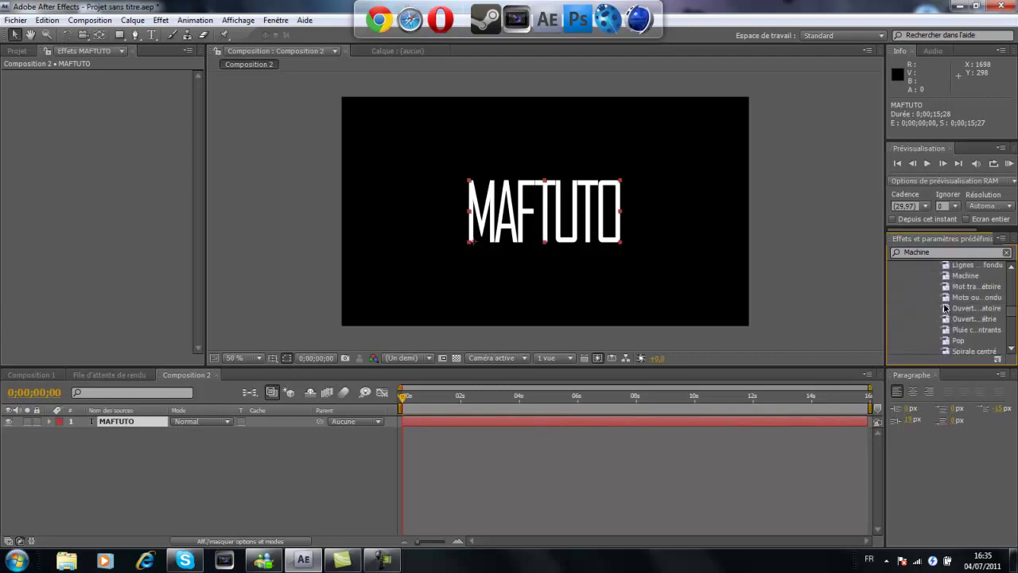
{"action": "left_click", "coordinate": [957, 277]}
- Apply Machine to the MAFTUTO layer and preview the title typing on within about two seconds
{"action": "left_click_drag", "start_coordinate": [967, 285], "coordinate": [559, 233]}
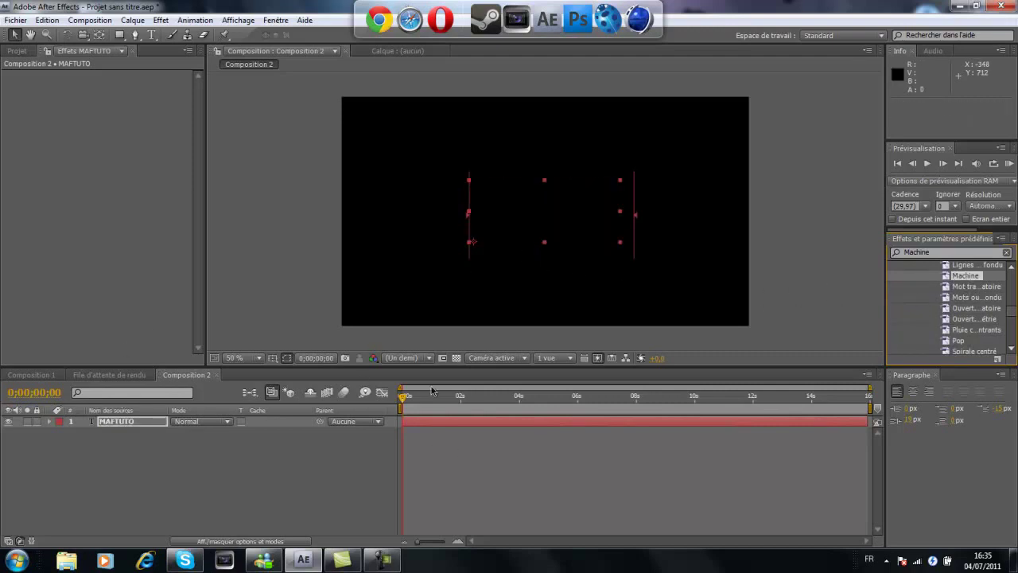
{"action": "scroll", "coordinate": [928, 302], "scroll_direction": "up", "scroll_amount": 10}
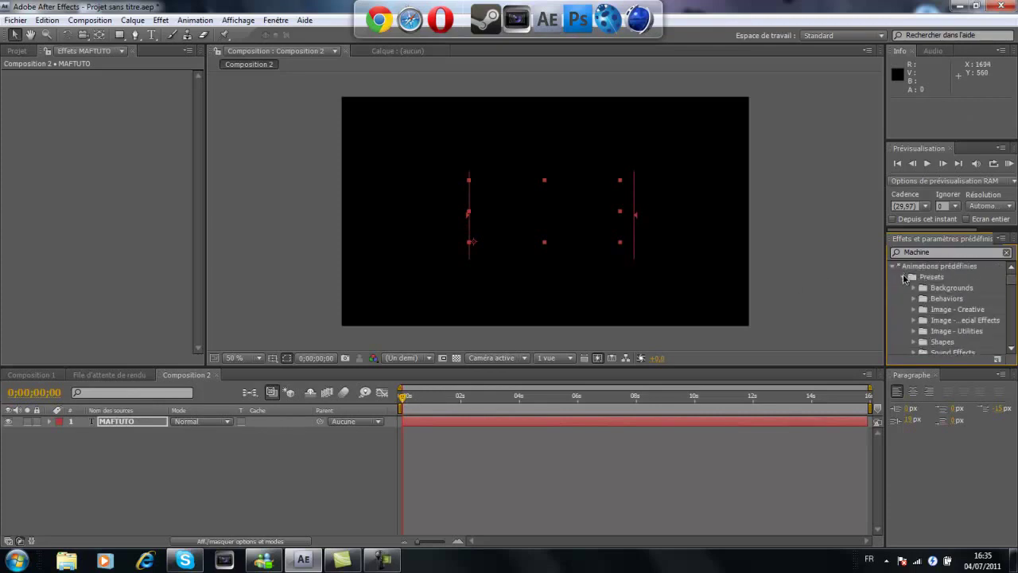
{"action": "left_click", "coordinate": [902, 276]}
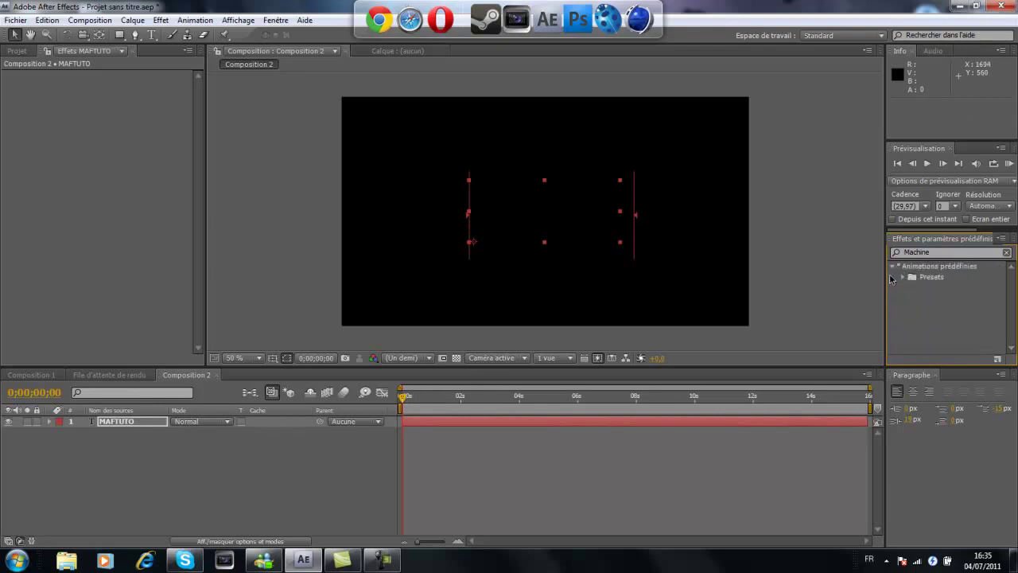
{"action": "left_click", "coordinate": [928, 164]}
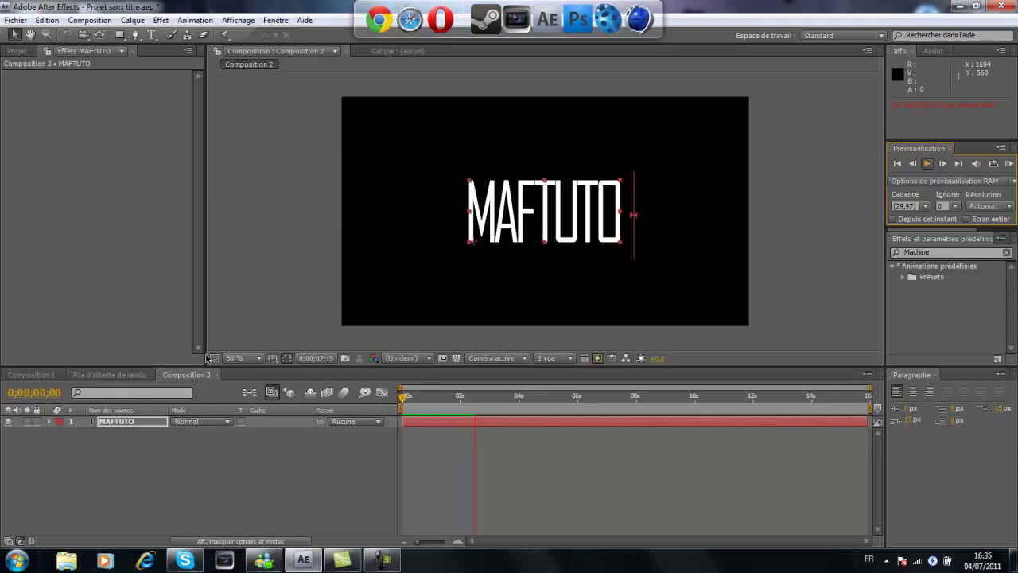
{"action": "key", "text": "space"}
- Expand Texte > Animation 1 > Sélecteur de plage 1 and move the final Début keyframe to 0;00;01;15
{"action": "left_click", "coordinate": [52, 424]}
{"action": "left_click", "coordinate": [62, 434]}
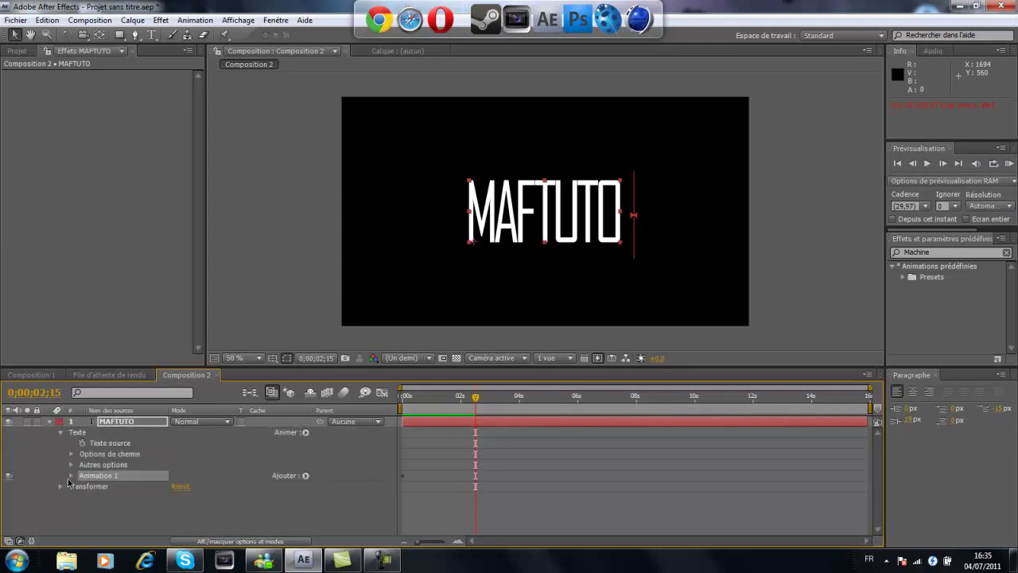
{"action": "left_click", "coordinate": [71, 476]}
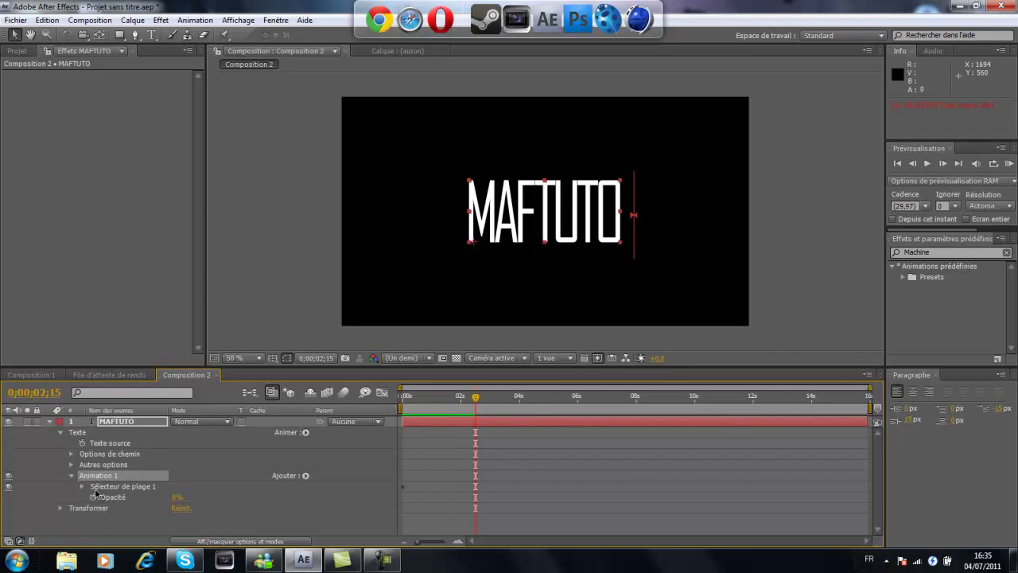
{"action": "left_click", "coordinate": [81, 486]}
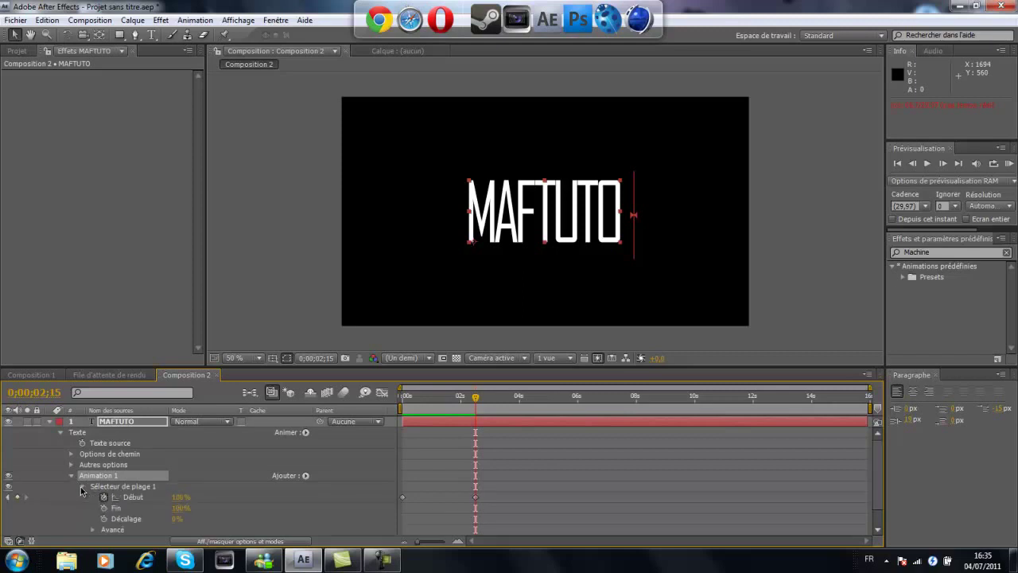
{"action": "scroll", "coordinate": [175, 492], "scroll_direction": "down", "scroll_amount": 1}
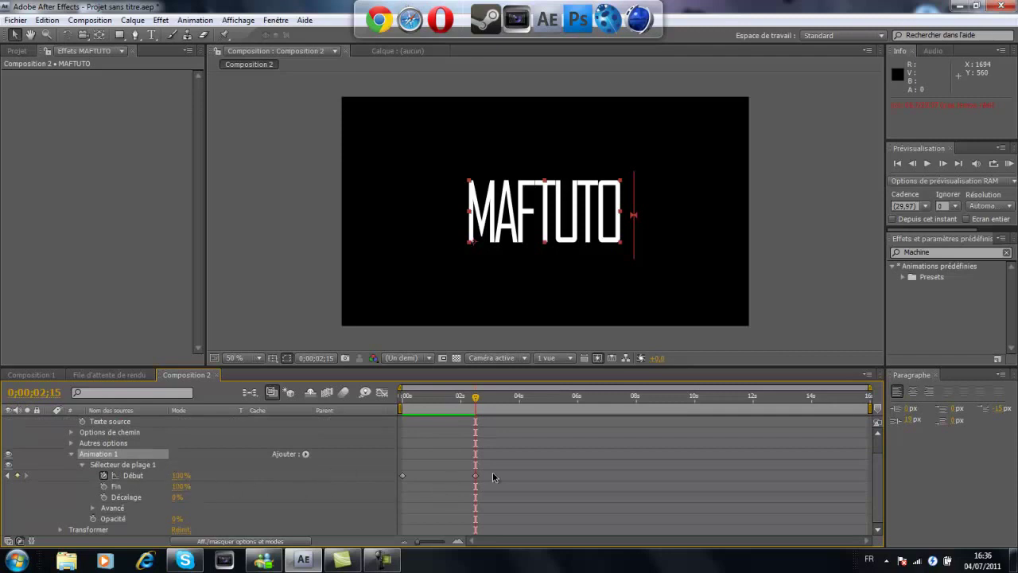
{"action": "left_click_drag", "start_coordinate": [477, 477], "coordinate": [450, 477]}
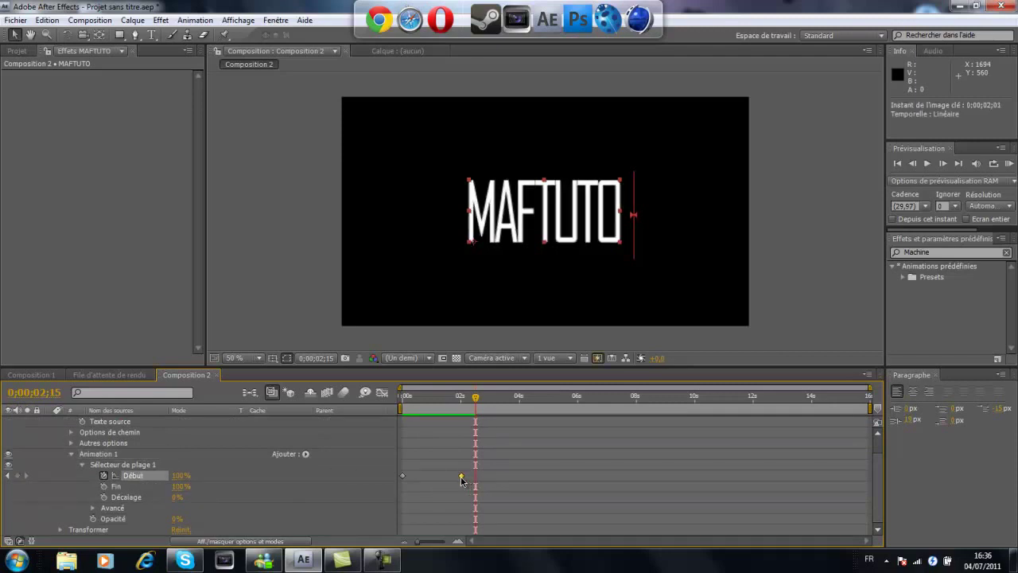
- Preview the faster reveal, then return to the start to adjust the first Début value
{"action": "left_click_drag", "start_coordinate": [476, 397], "coordinate": [318, 402]}
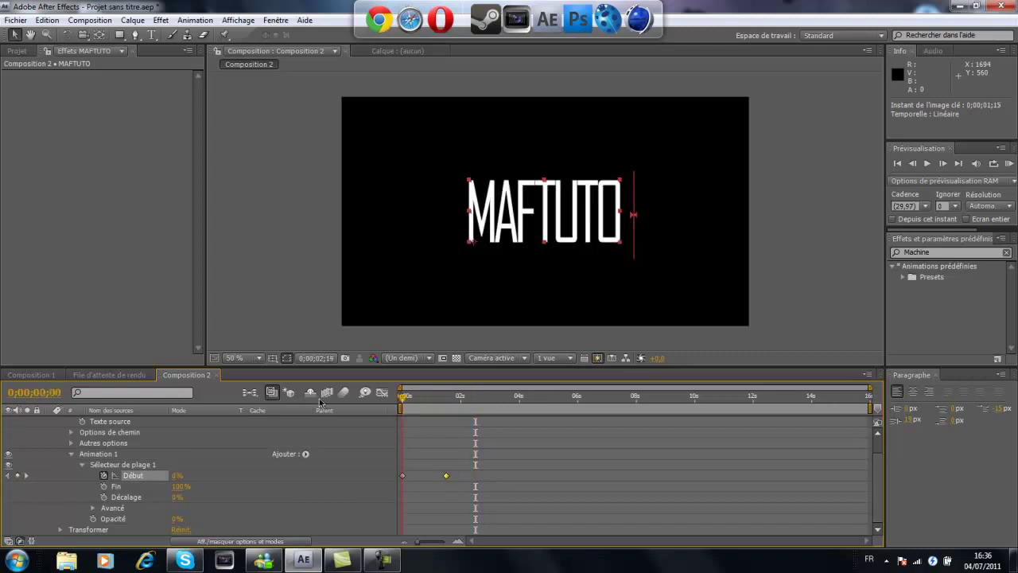
{"action": "left_click", "coordinate": [926, 163]}
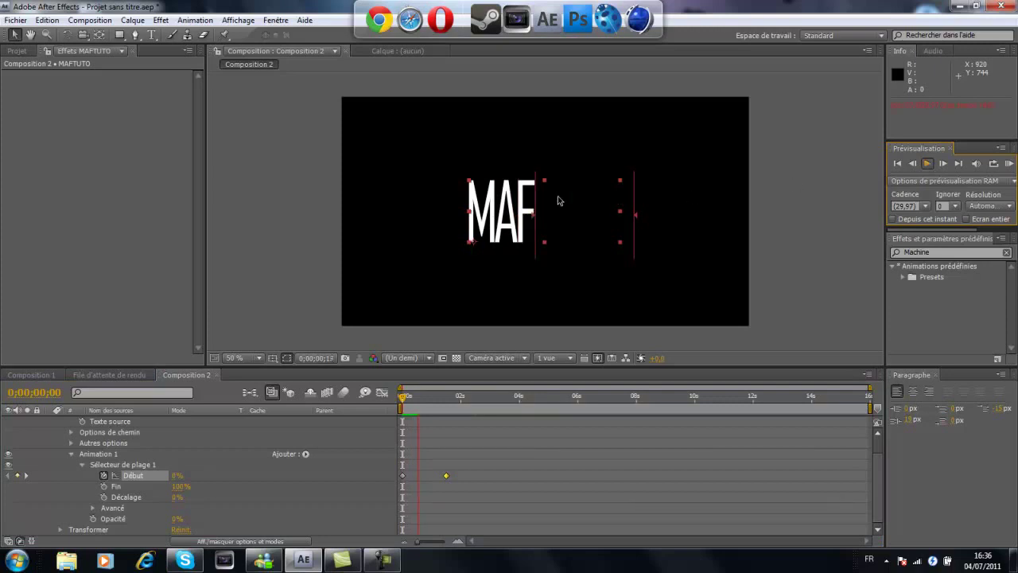
{"action": "left_click", "coordinate": [928, 163]}
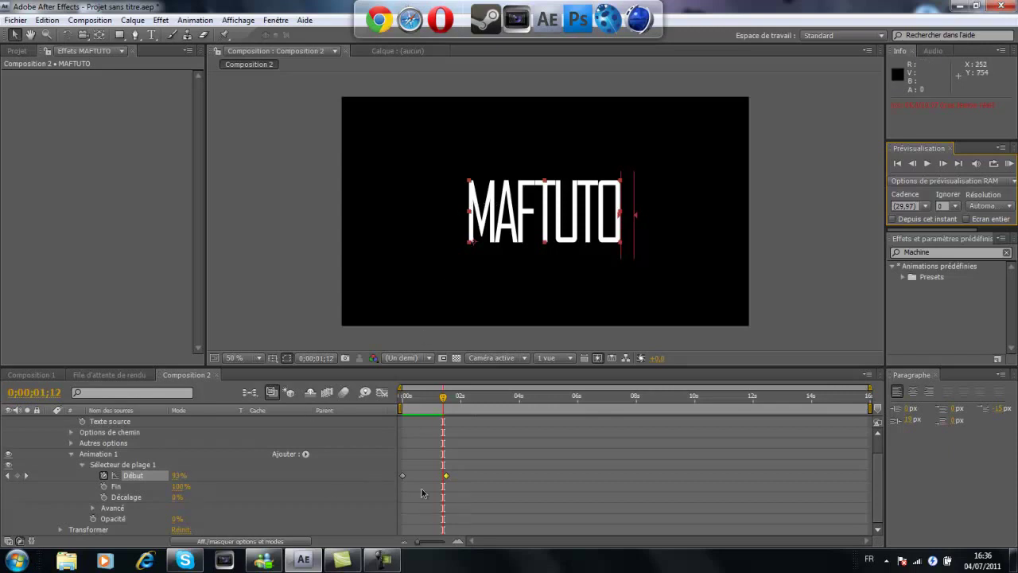
{"action": "left_click_drag", "start_coordinate": [444, 400], "coordinate": [446, 402]}
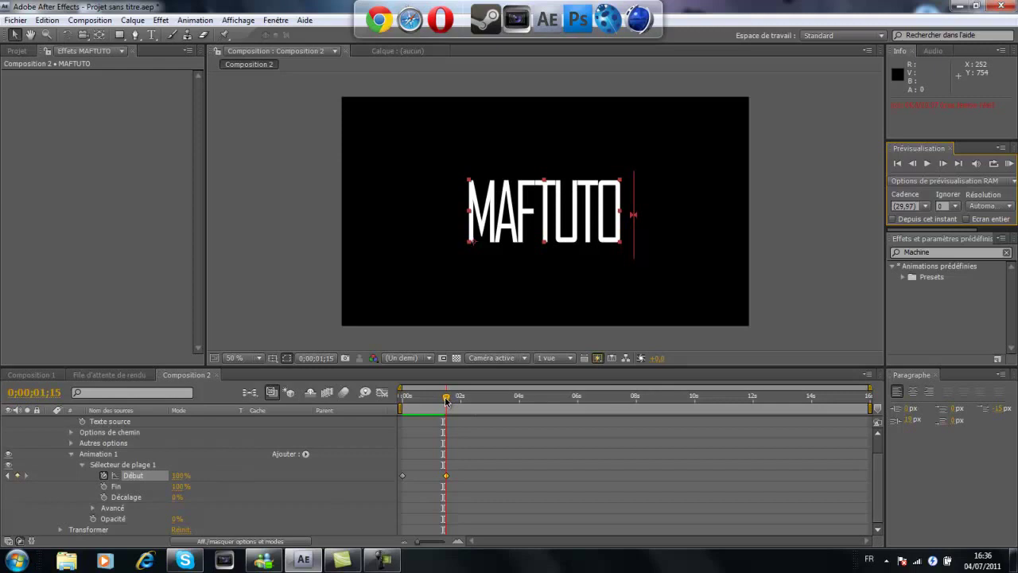
{"action": "left_click_drag", "start_coordinate": [446, 402], "coordinate": [382, 401]}
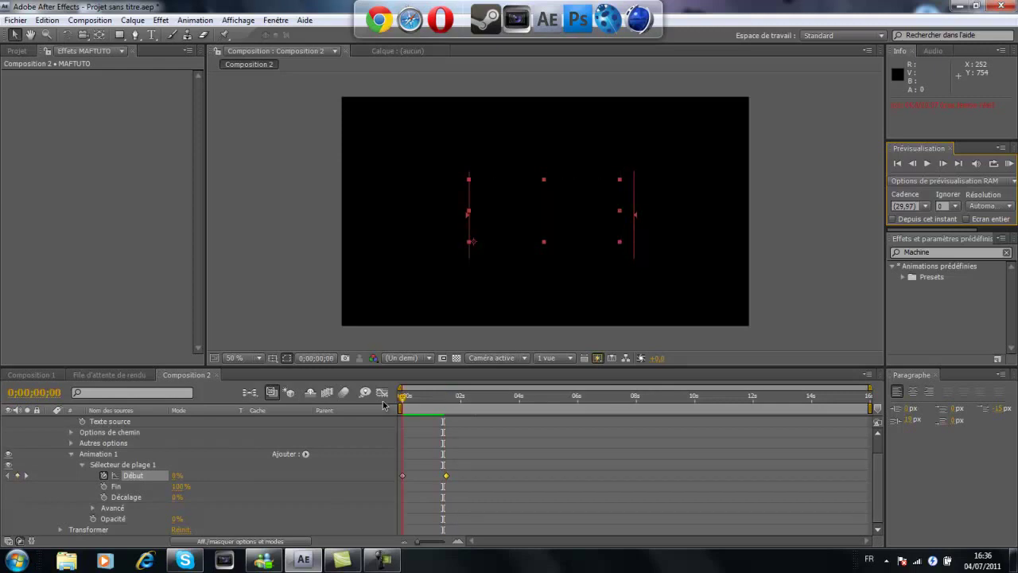
{"action": "left_click_drag", "start_coordinate": [176, 477], "coordinate": [179, 480]}
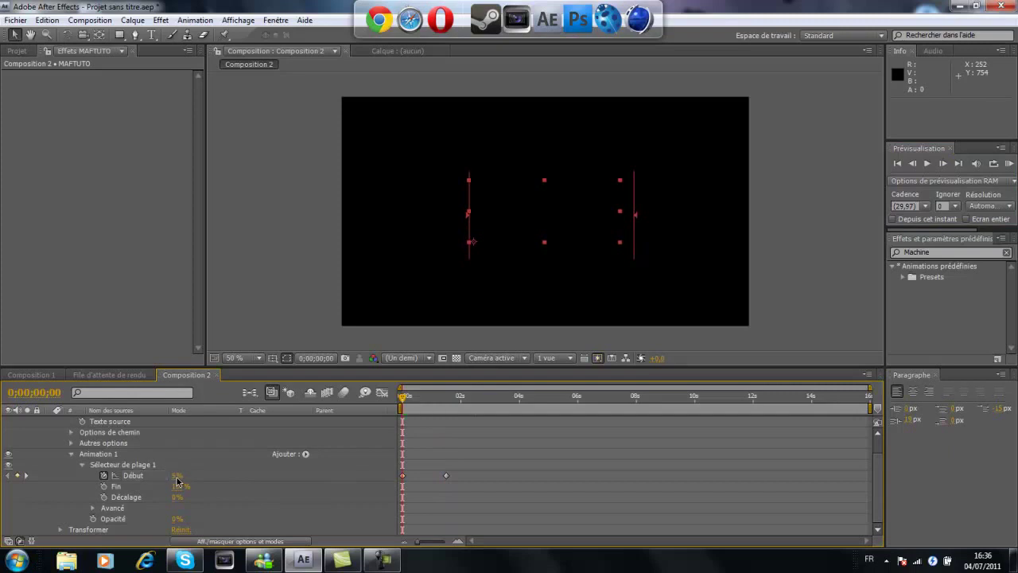
- Set Début to 100% at the first frame and 0% at 0;00;01;15
{"action": "left_click", "coordinate": [179, 479]}
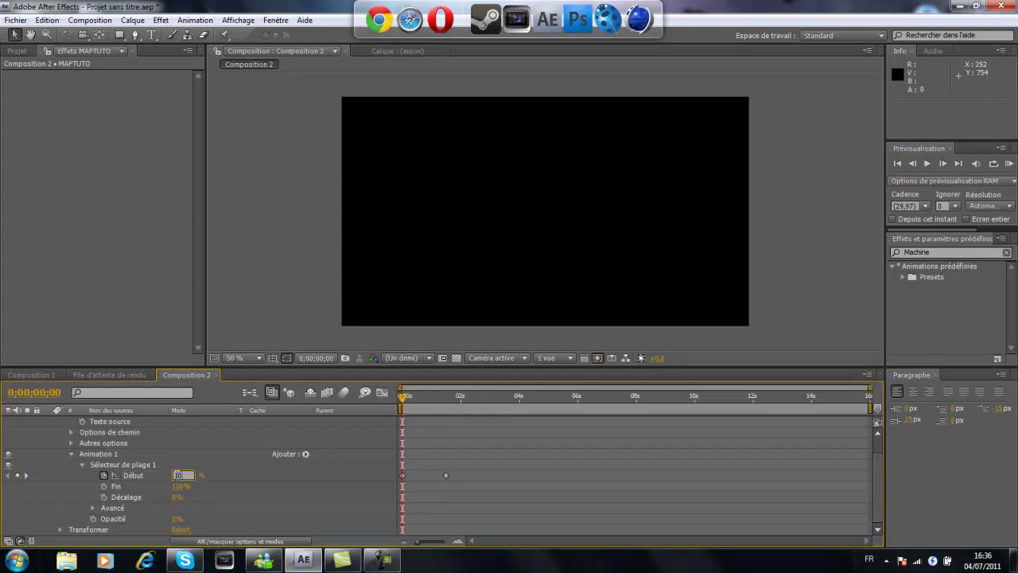
{"action": "type", "text": "100"}
{"action": "left_click", "coordinate": [415, 402]}
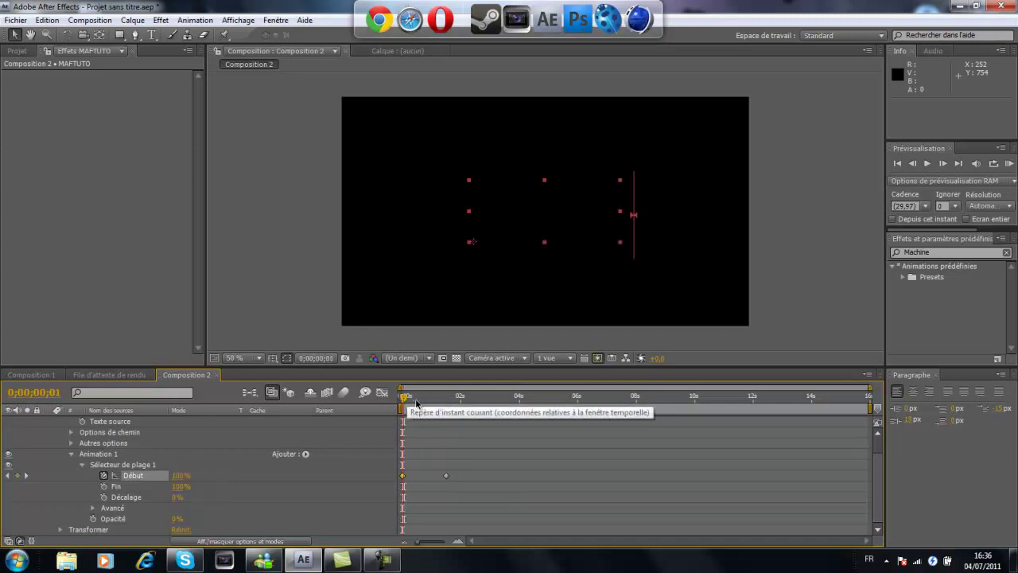
{"action": "left_click_drag", "start_coordinate": [415, 402], "coordinate": [449, 414]}
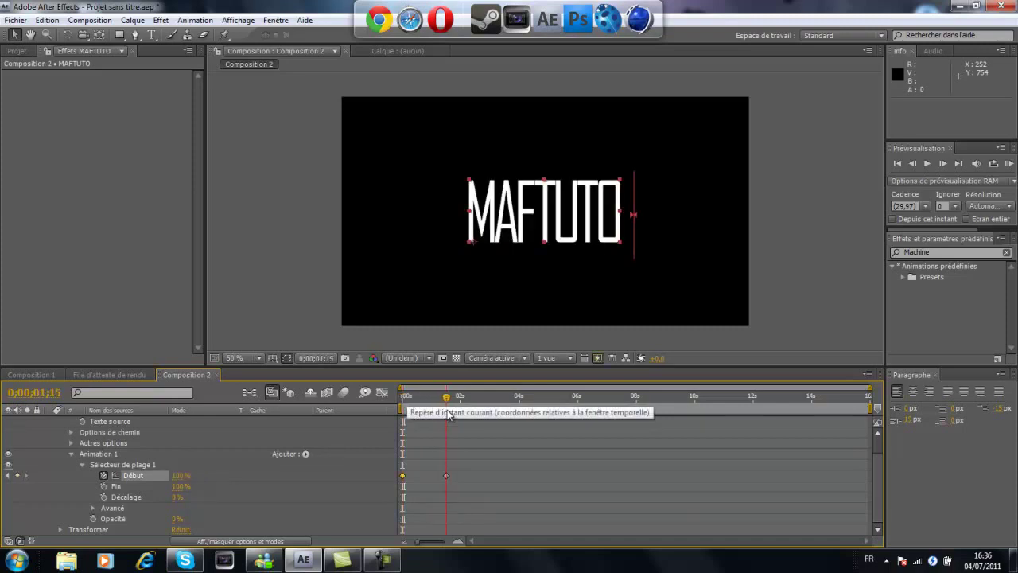
{"action": "left_click", "coordinate": [182, 475]}
{"action": "type", "text": "0"}
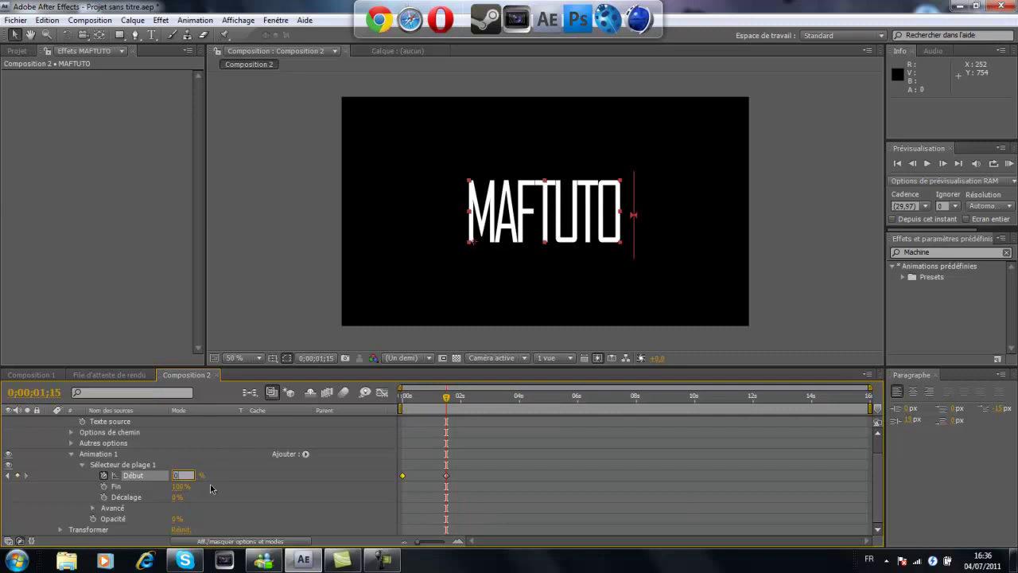
{"action": "key", "text": "Return"}
- Preview MAFTUTO disappearing letter by letter, then rewind to the start
{"action": "left_click_drag", "start_coordinate": [446, 396], "coordinate": [386, 398]}
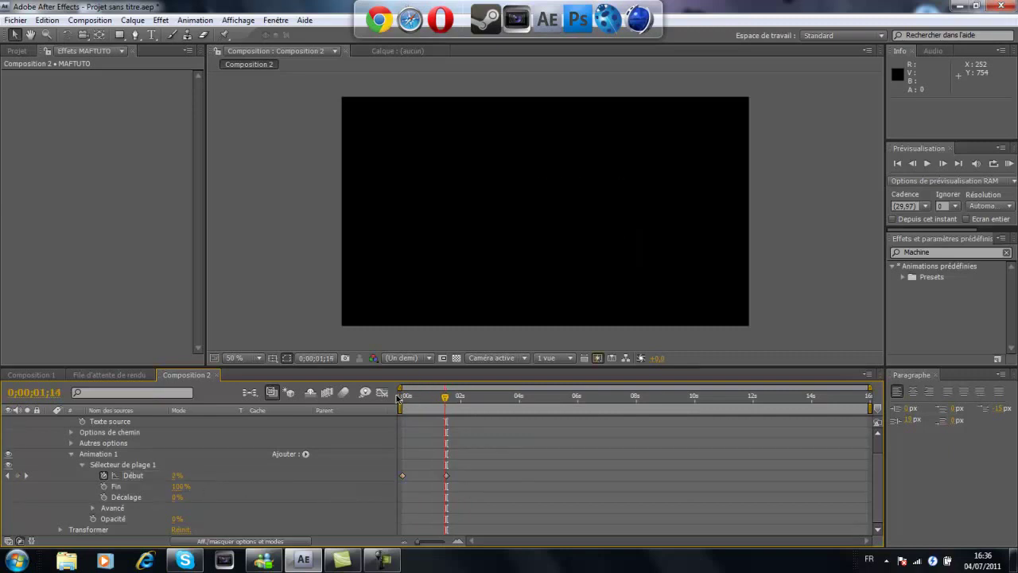
{"action": "left_click", "coordinate": [929, 164]}
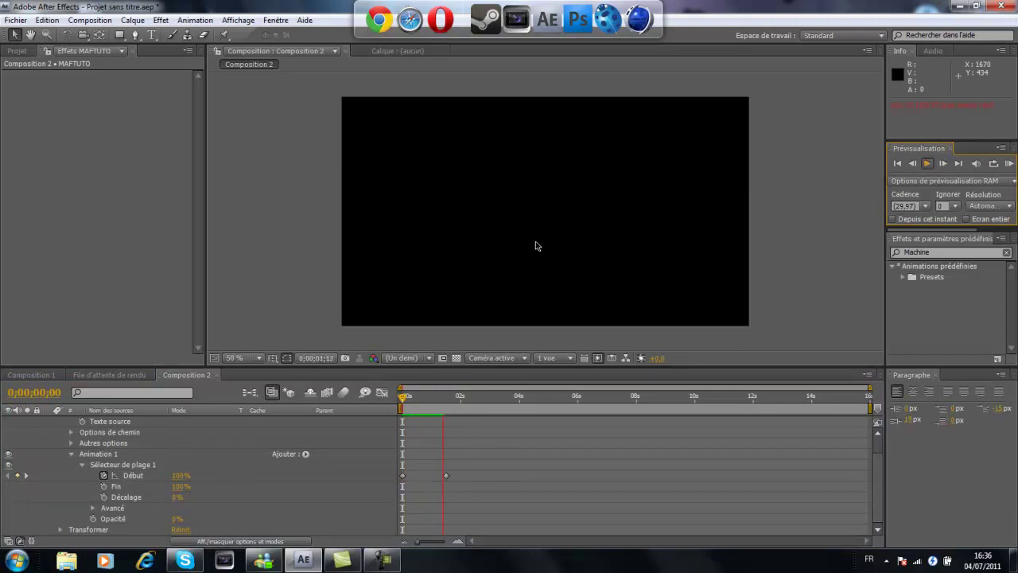
{"action": "key", "text": "space"}
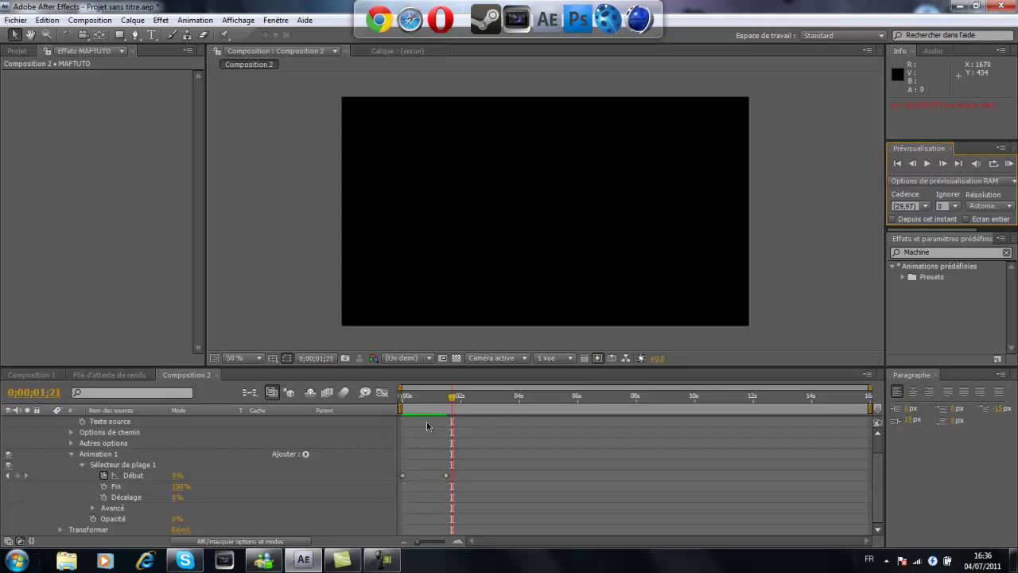
{"action": "left_click_drag", "start_coordinate": [452, 400], "coordinate": [402, 397]}
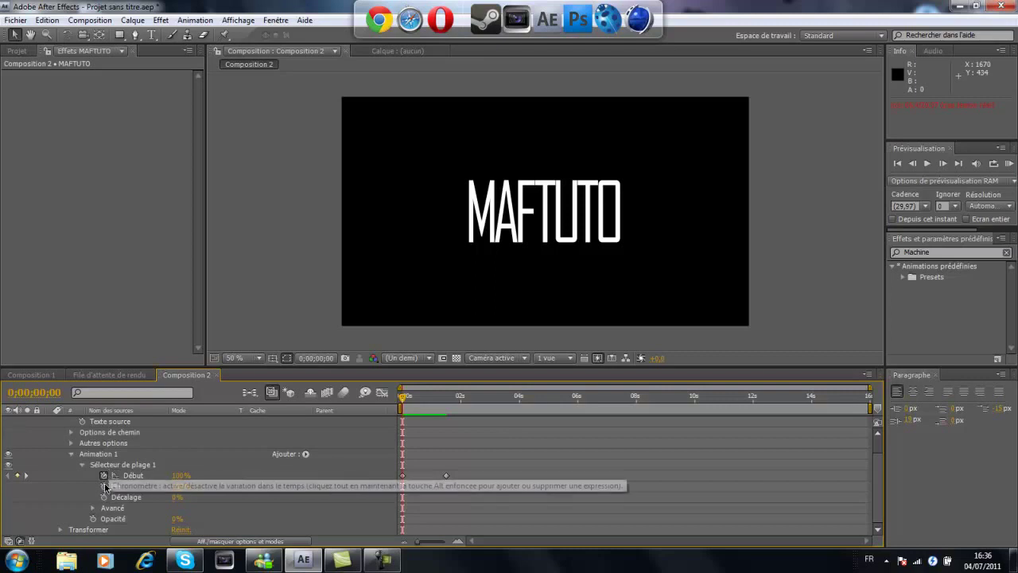
- Remove Début's animation and keyframe Fin at 0% at the start
{"action": "left_click", "coordinate": [105, 475]}
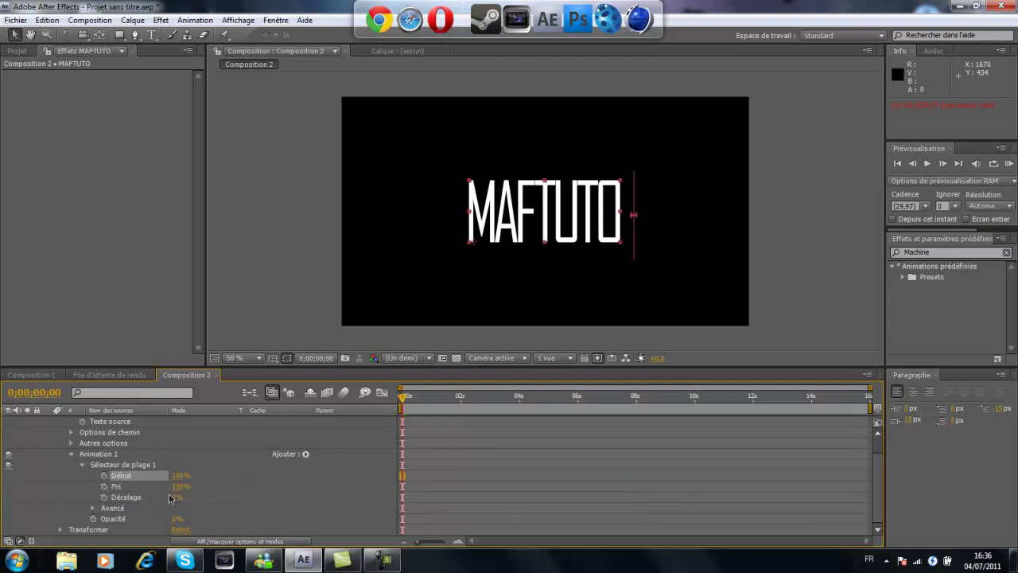
{"action": "left_click", "coordinate": [104, 486]}
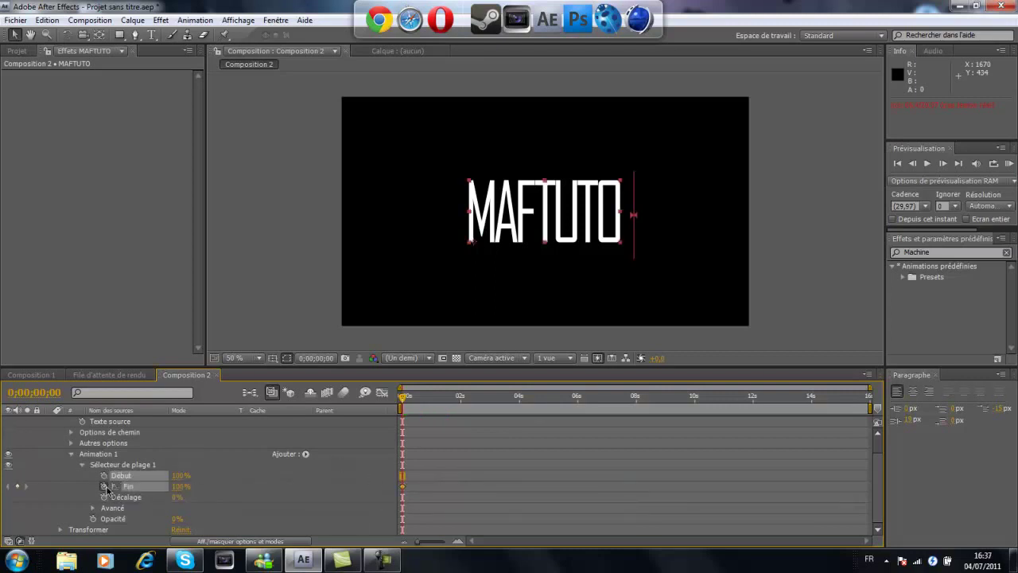
{"action": "left_click", "coordinate": [180, 486]}
{"action": "type", "text": "0"}
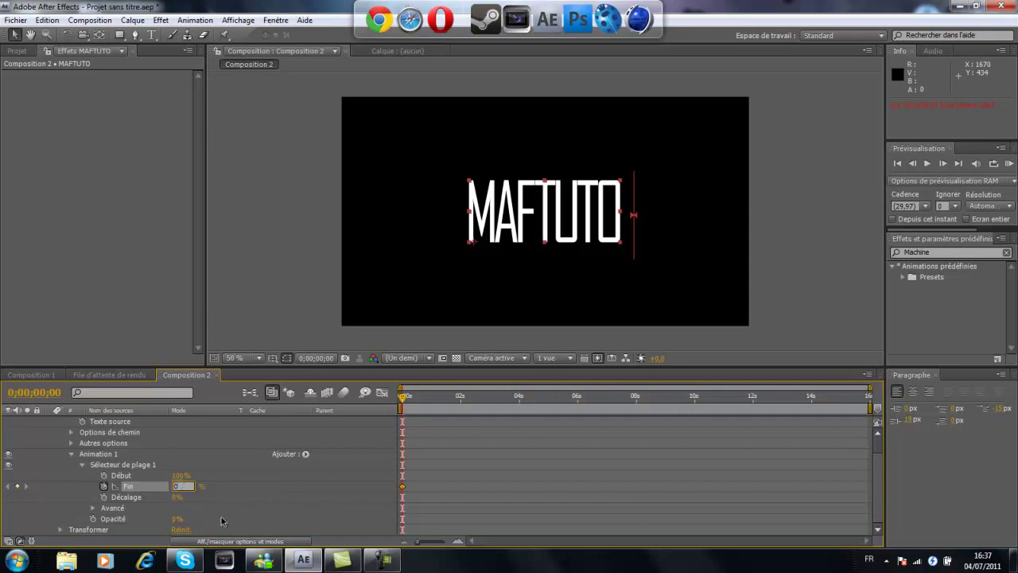
{"action": "key", "text": "Return"}
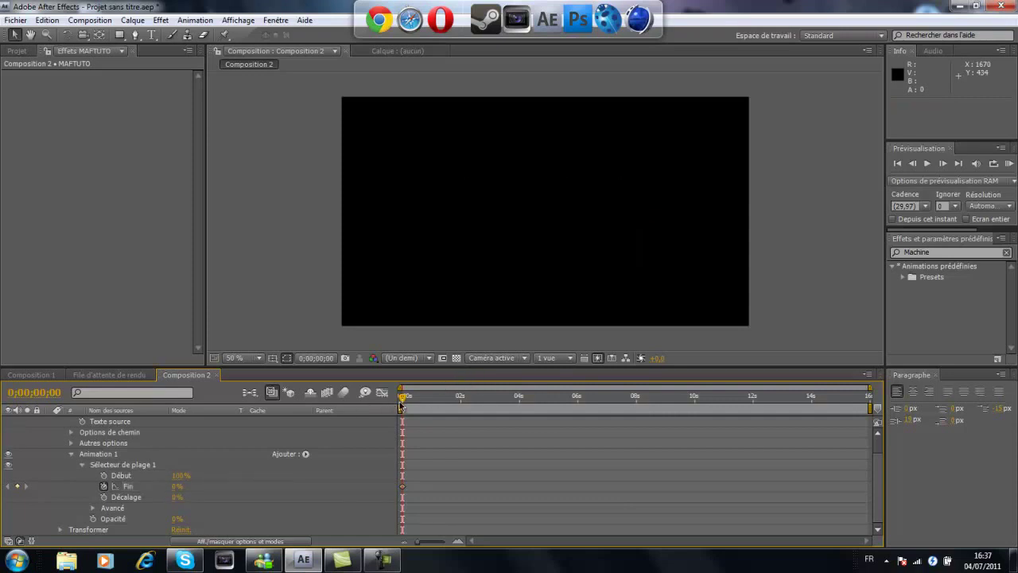
- Set Fin to 100% at 0;00;01;08, scrub back through the reveal, and collapse Animation 1
{"action": "left_click_drag", "start_coordinate": [444, 405], "coordinate": [439, 402]}
{"action": "left_click", "coordinate": [176, 486]}
{"action": "type", "text": "100"}
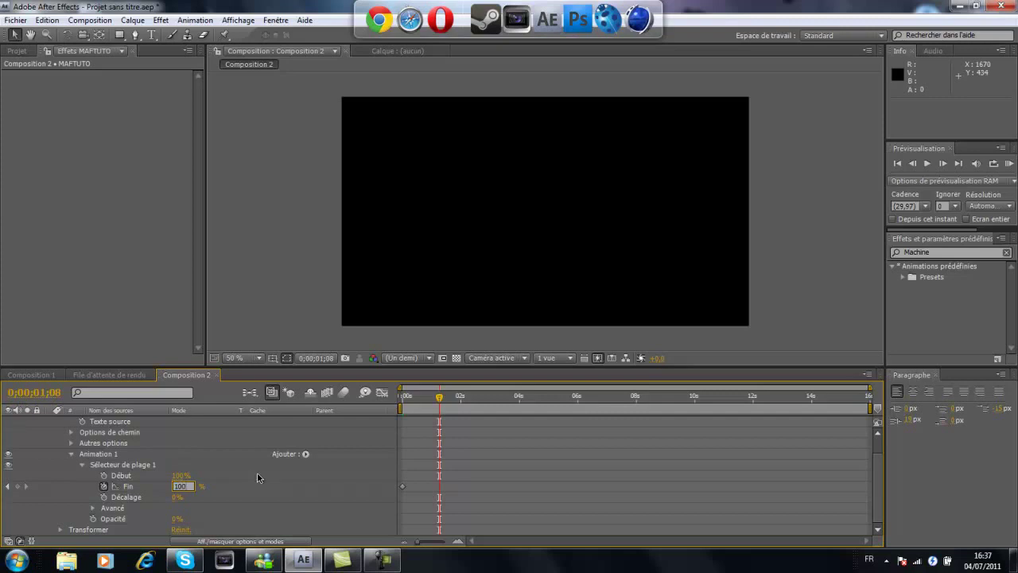
{"action": "key", "text": "Return"}
{"action": "key", "text": "Page_Up"}
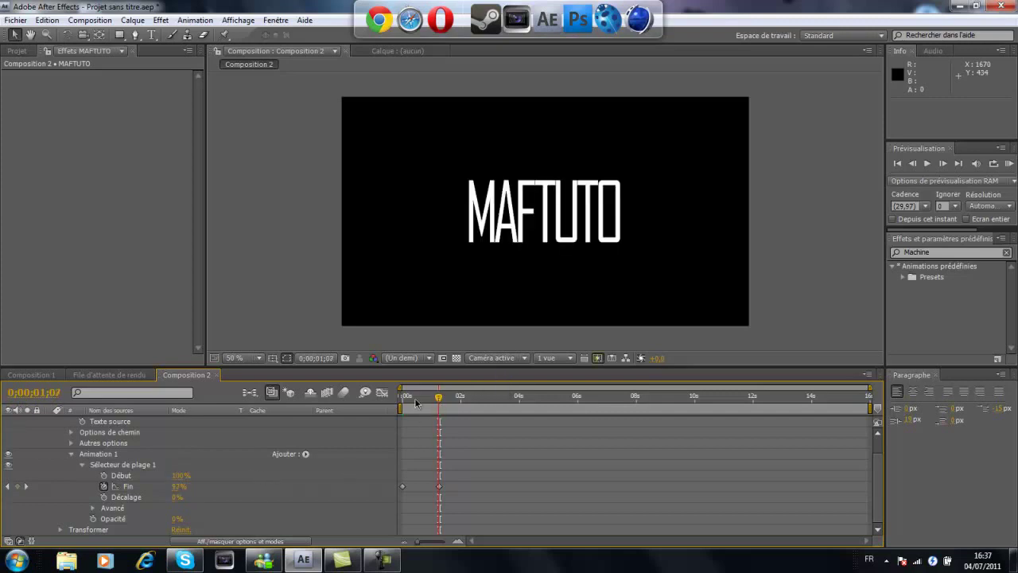
{"action": "mouse_move", "coordinate": [415, 403]}
{"action": "left_mouse_down"}
{"action": "mouse_move", "coordinate": [396, 406]}
{"action": "mouse_move", "coordinate": [434, 392]}
{"action": "mouse_move", "coordinate": [405, 395]}
{"action": "left_mouse_up"}
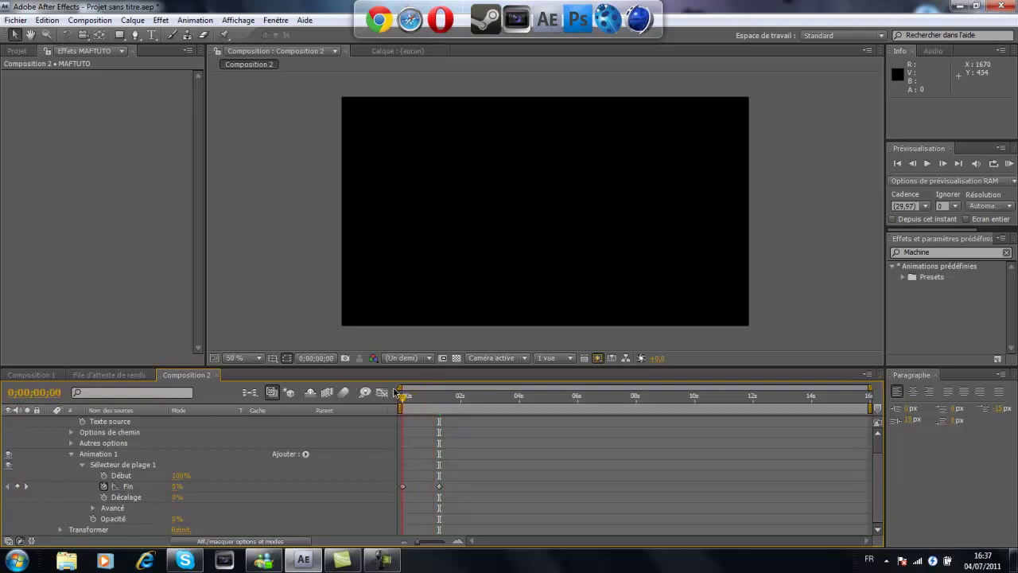
{"action": "left_click", "coordinate": [72, 454]}
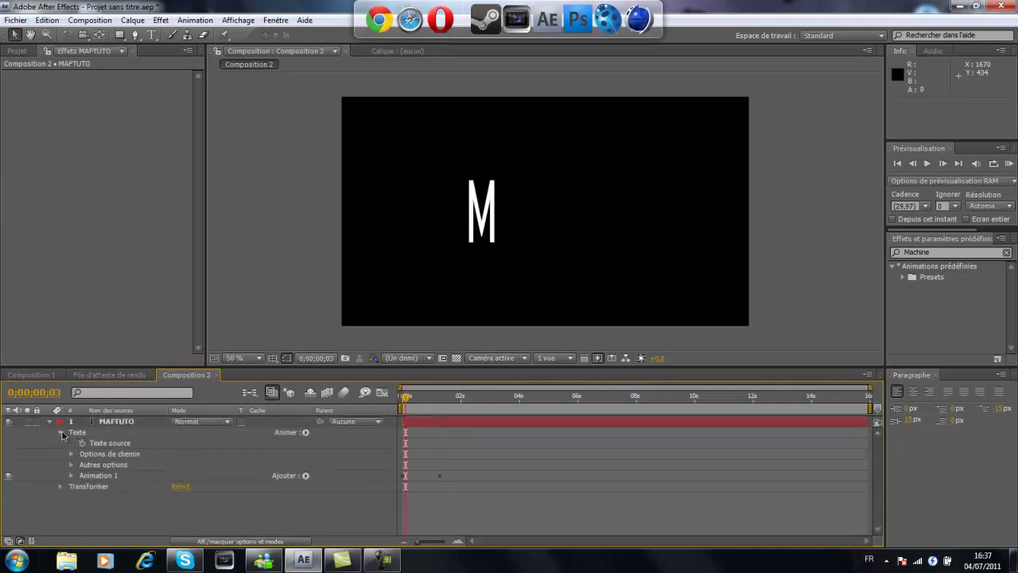
- Search 'Lueur' in Effects & Presets and drag Lueur diffuse onto the MAFTUTO title
{"action": "left_click", "coordinate": [60, 432]}
{"action": "left_click_drag", "start_coordinate": [395, 400], "coordinate": [308, 396]}
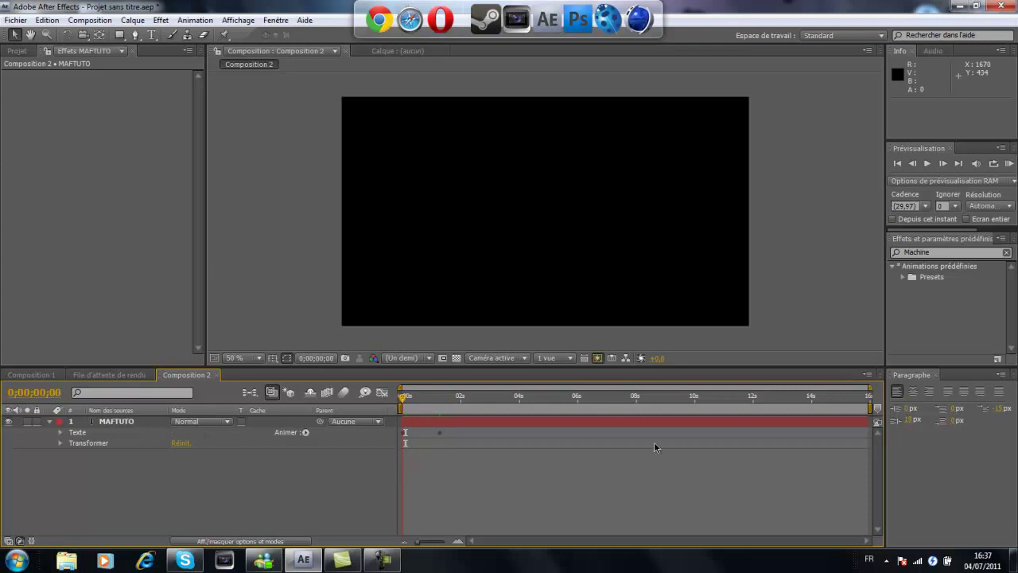
{"action": "left_click", "coordinate": [931, 251]}
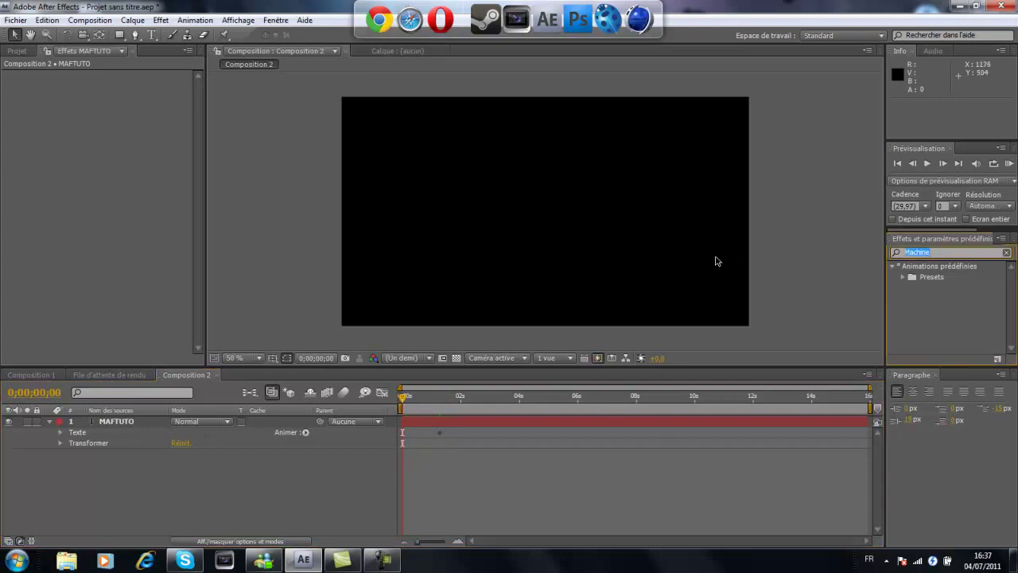
{"action": "key", "text": "BackSpace"}
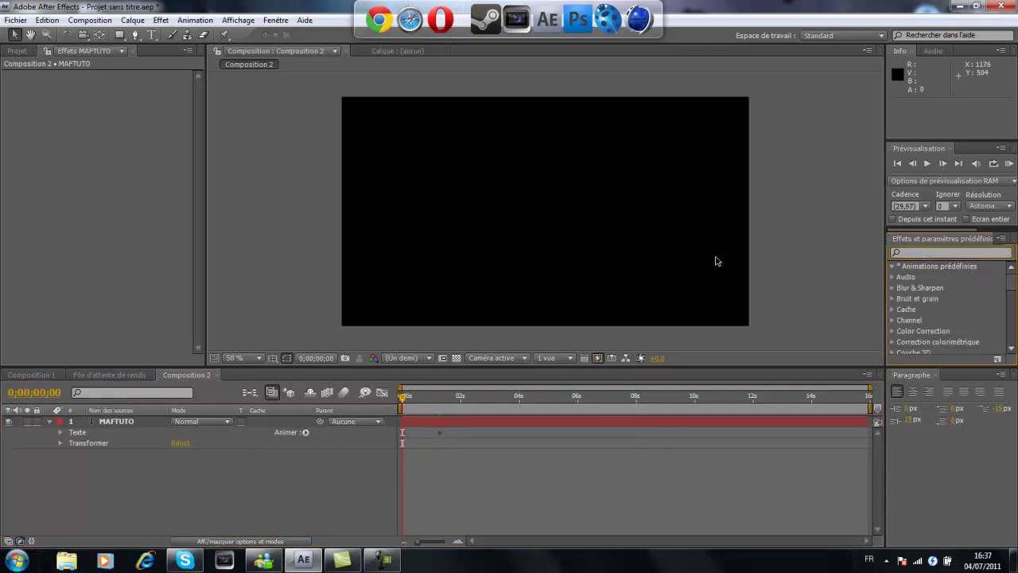
{"action": "type", "text": "Lueur"}
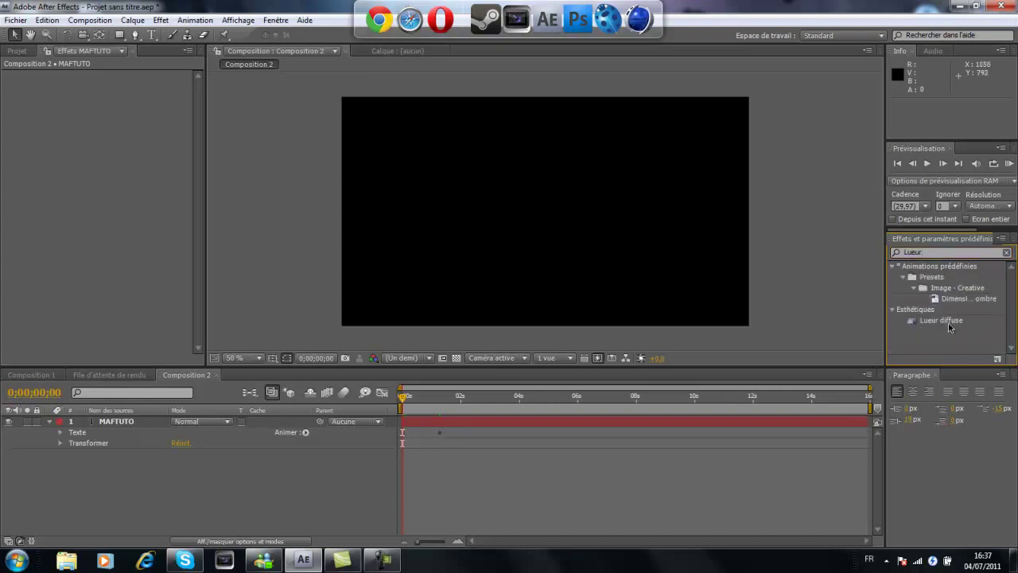
{"action": "left_click_drag", "start_coordinate": [941, 320], "coordinate": [534, 204]}
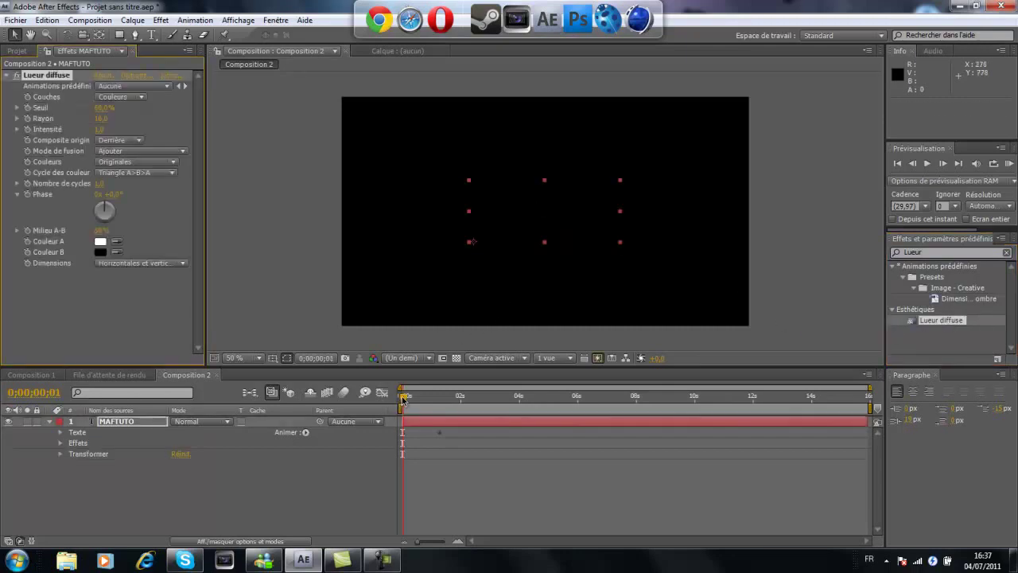
- Move to where MAFTU is revealed and scrub the glow Rayon to 143,0
{"action": "left_click_drag", "start_coordinate": [402, 397], "coordinate": [424, 396]}
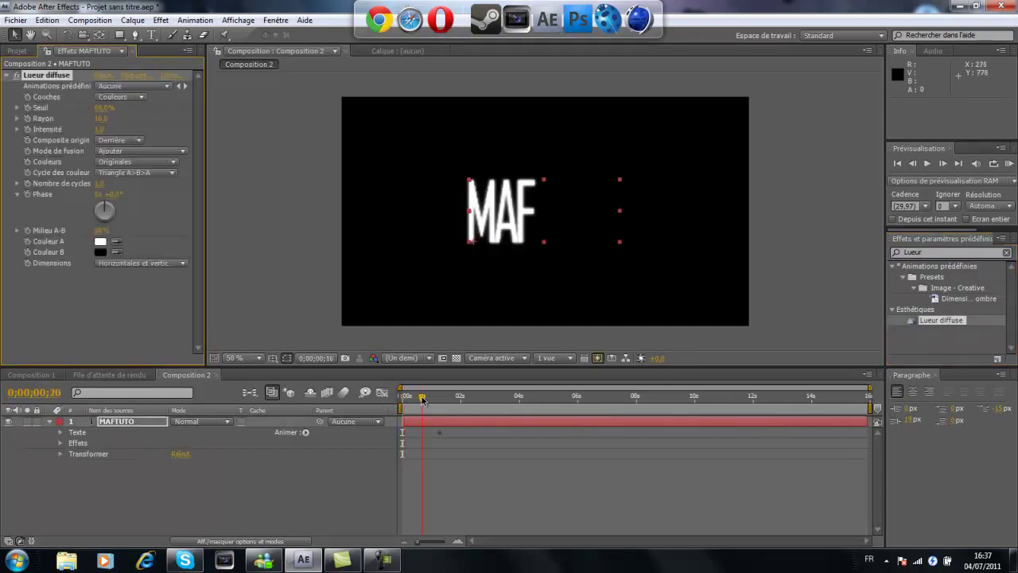
{"action": "left_click", "coordinate": [274, 474]}
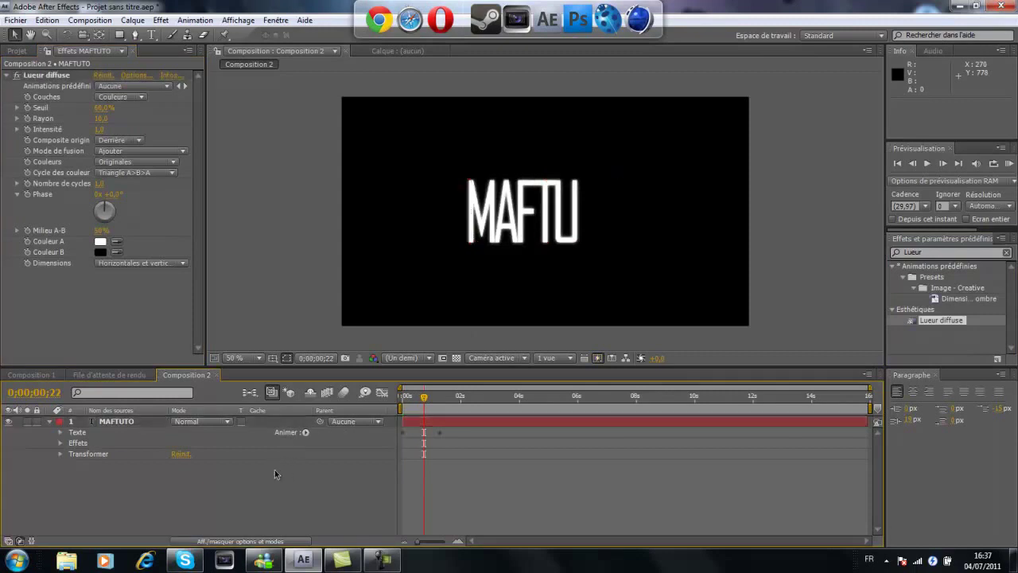
{"action": "left_click", "coordinate": [98, 119]}
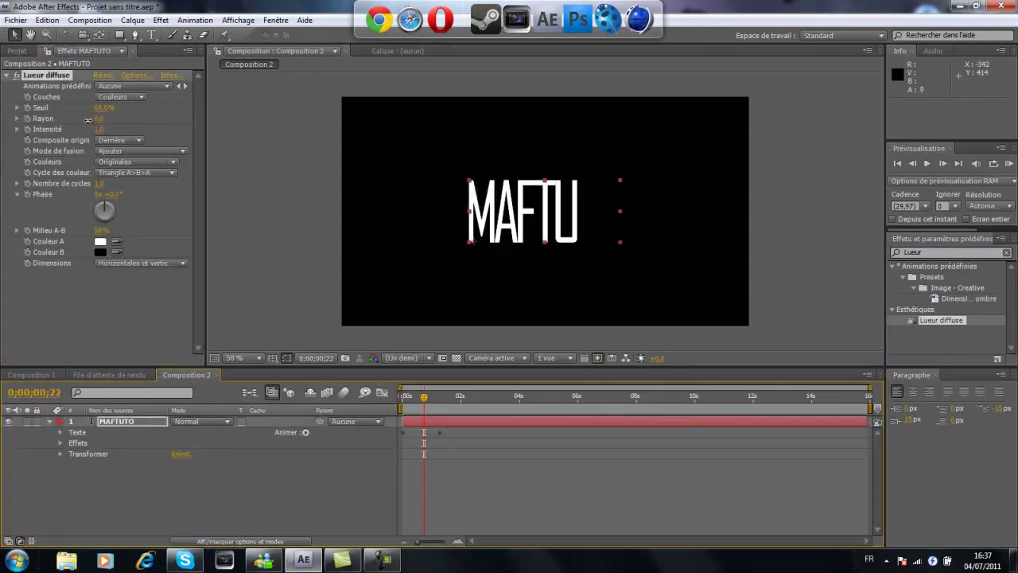
{"action": "left_click_drag", "start_coordinate": [88, 120], "coordinate": [208, 115]}
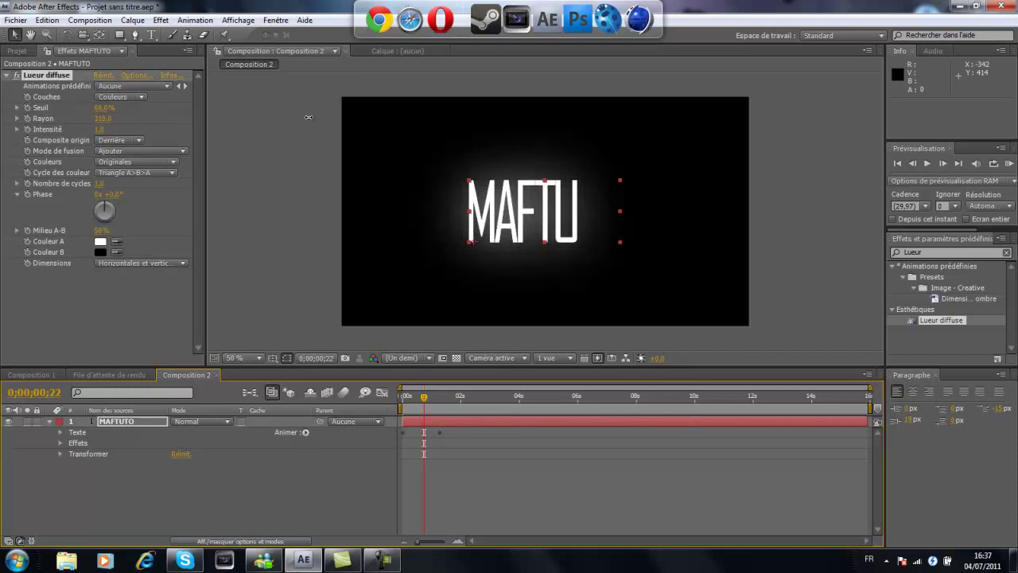
{"action": "mouse_move", "coordinate": [309, 117]}
{"action": "left_mouse_down"}
{"action": "mouse_move", "coordinate": [321, 106]}
{"action": "mouse_move", "coordinate": [170, 103]}
{"action": "left_mouse_up"}
{"action": "left_click", "coordinate": [151, 320]}
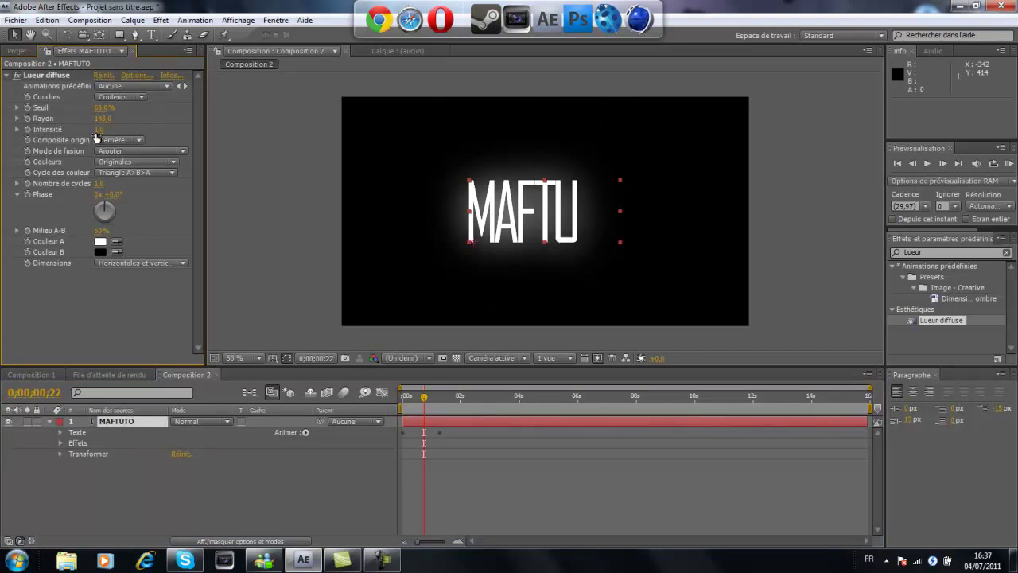
- Set the glow Intensité to 7,4 and Seuil to 87,1%
{"action": "left_click_drag", "start_coordinate": [95, 132], "coordinate": [311, 125]}
{"action": "left_click_drag", "start_coordinate": [587, 127], "coordinate": [41, 132]}
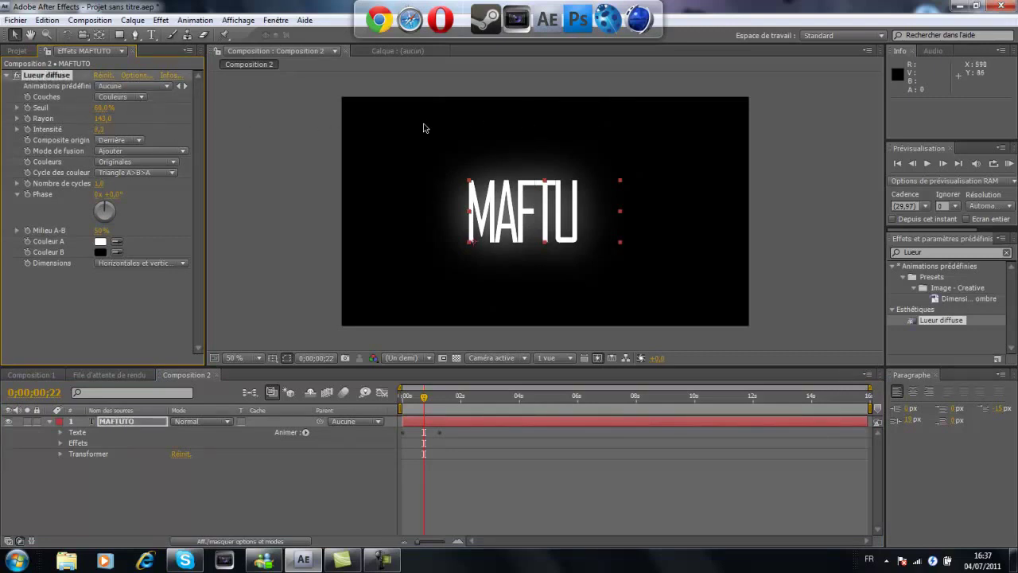
{"action": "left_click_drag", "start_coordinate": [103, 108], "coordinate": [355, 104]}
{"action": "left_click_drag", "start_coordinate": [630, 90], "coordinate": [397, 89]}
{"action": "left_click", "coordinate": [116, 322]}
- Preview the glowing MAFTUTO letter-by-letter reveal from 0s, then stop playback
{"action": "left_click", "coordinate": [435, 397]}
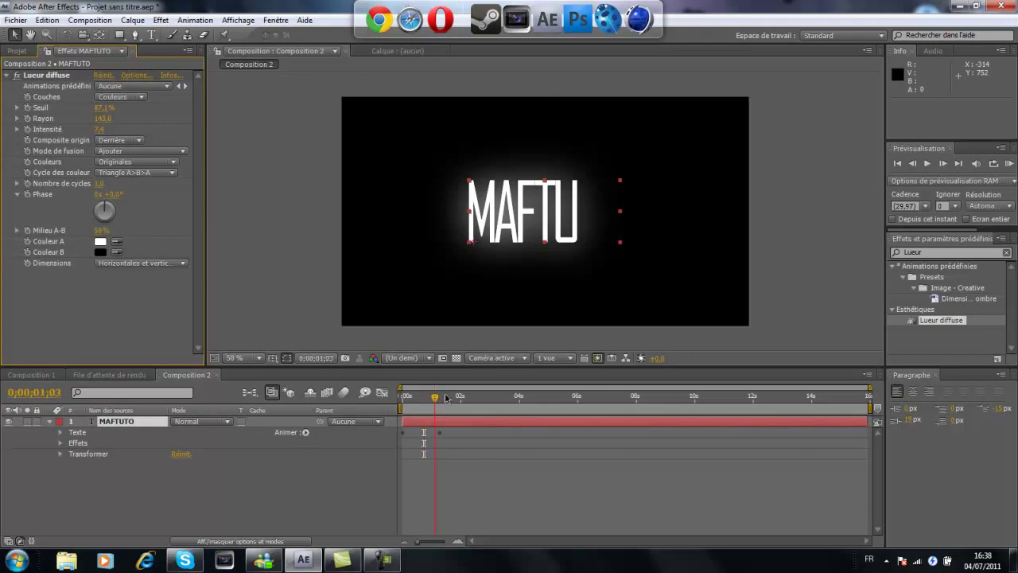
{"action": "left_click_drag", "start_coordinate": [446, 397], "coordinate": [366, 407]}
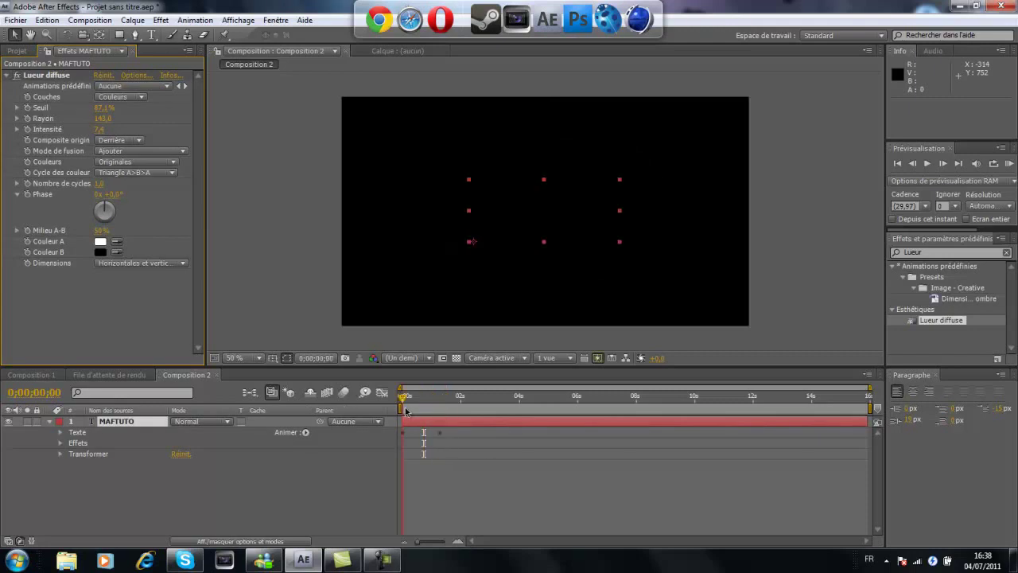
{"action": "left_click", "coordinate": [929, 162]}
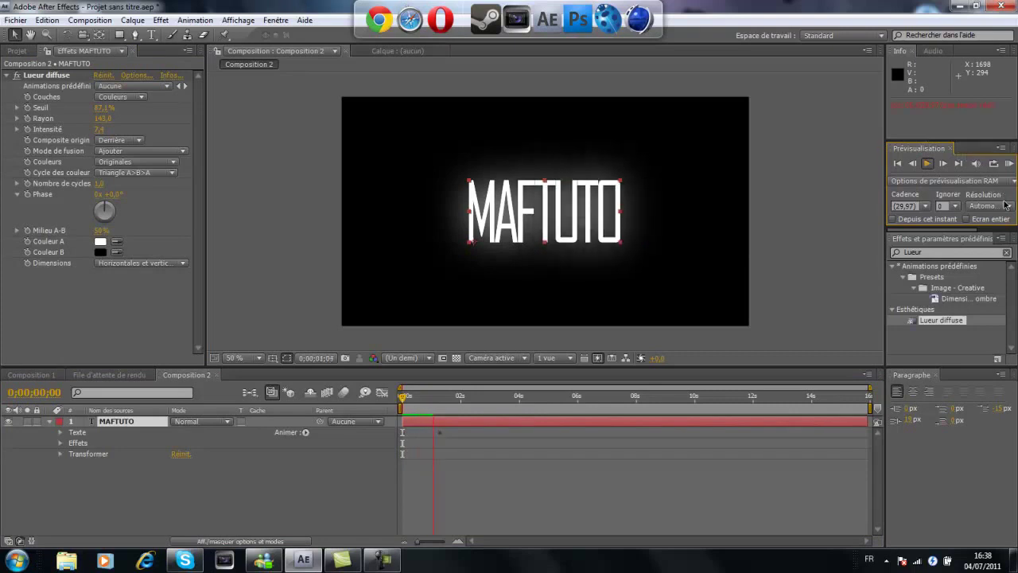
{"action": "left_click", "coordinate": [927, 164]}
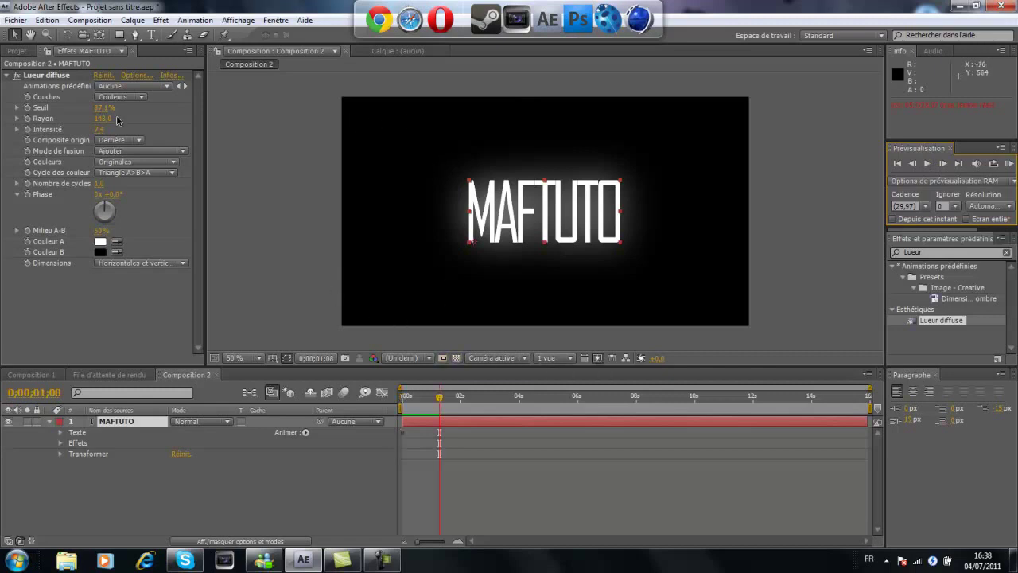
- Collapse the Phase and Milieu A-B glow settings in Effect Controls
{"action": "left_click", "coordinate": [17, 194]}
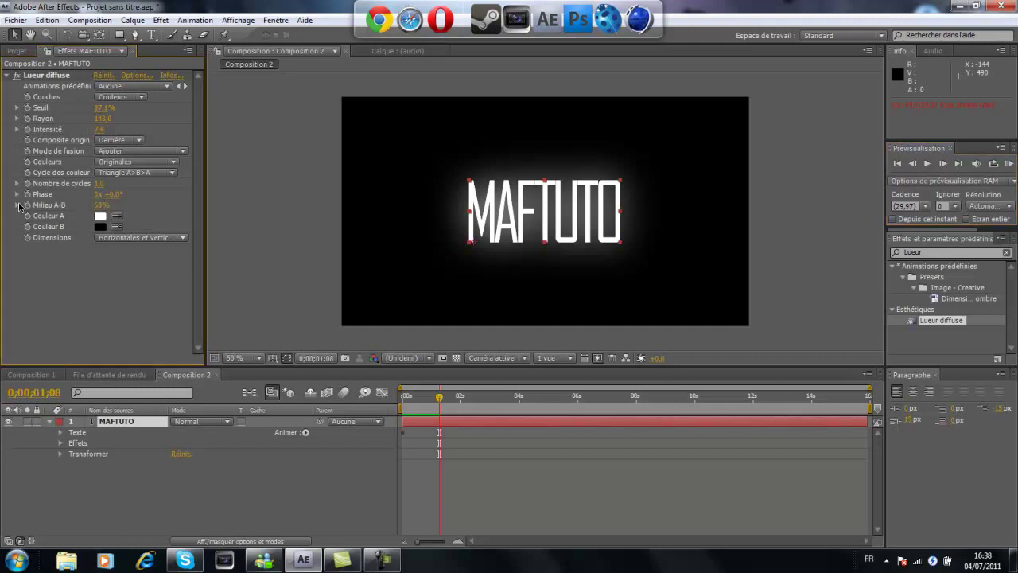
{"action": "left_click", "coordinate": [17, 205]}
{"action": "left_click", "coordinate": [18, 205]}
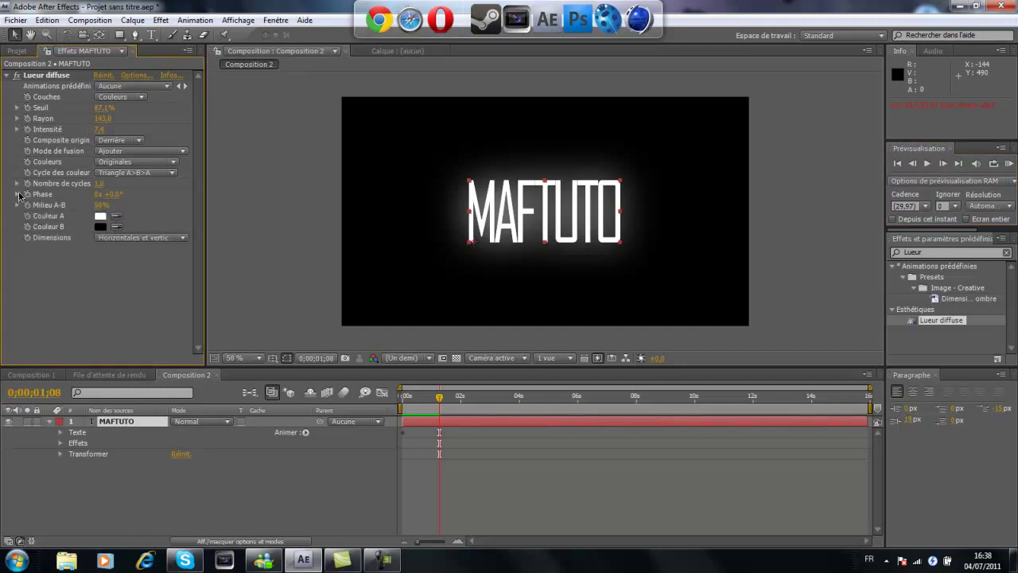